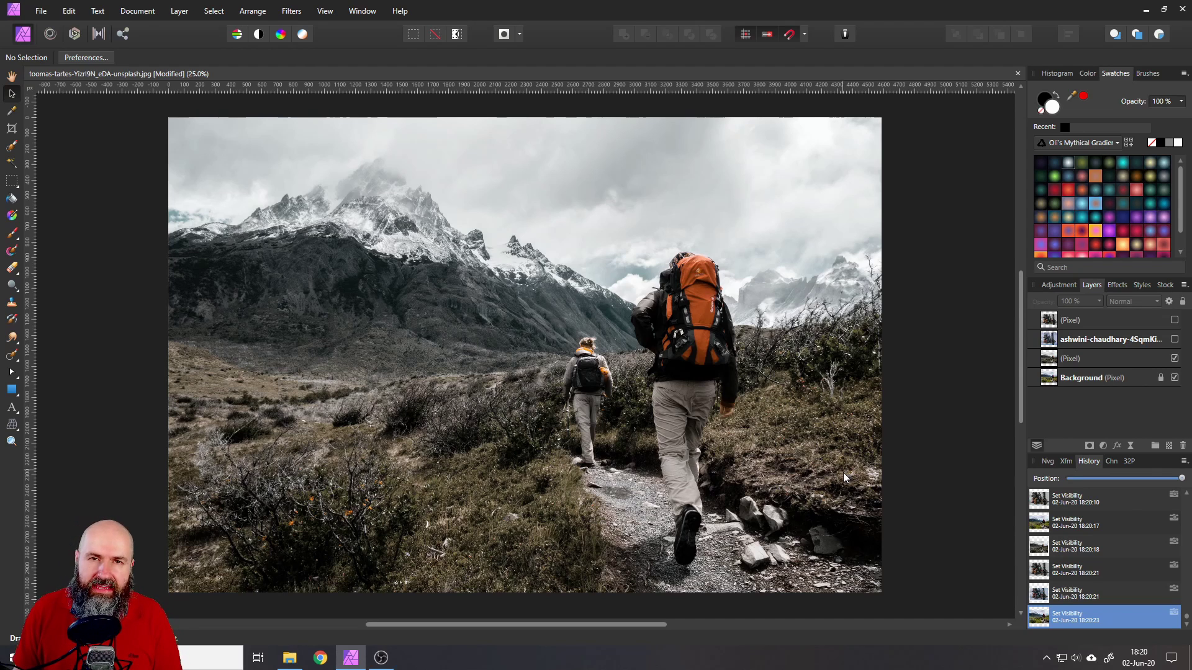
Step: Hide and restore the desaturating layer to compare, then show the bells photo and orange tint layers
click(1174, 359)
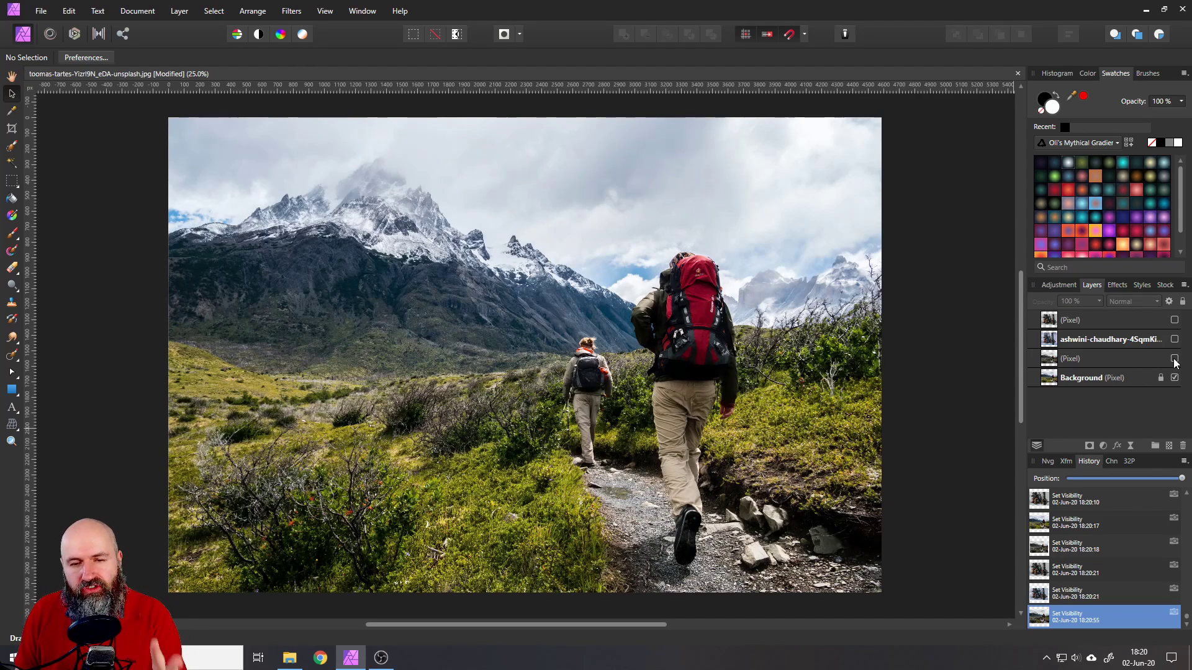
click(1174, 358)
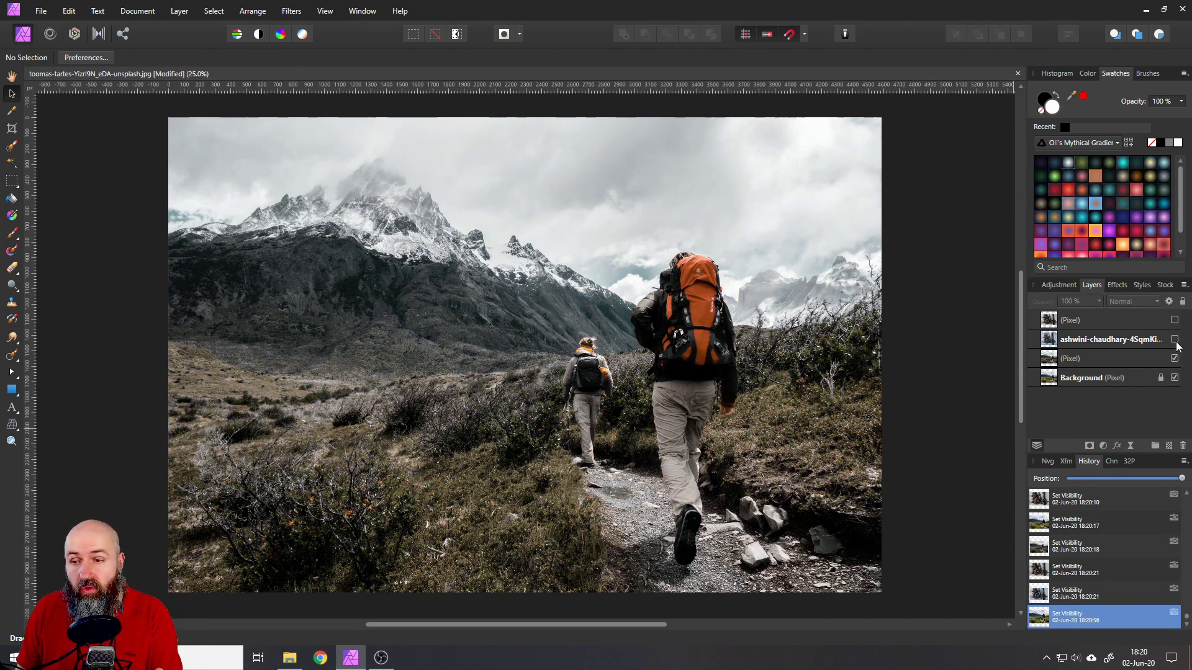
click(1174, 339)
click(1174, 320)
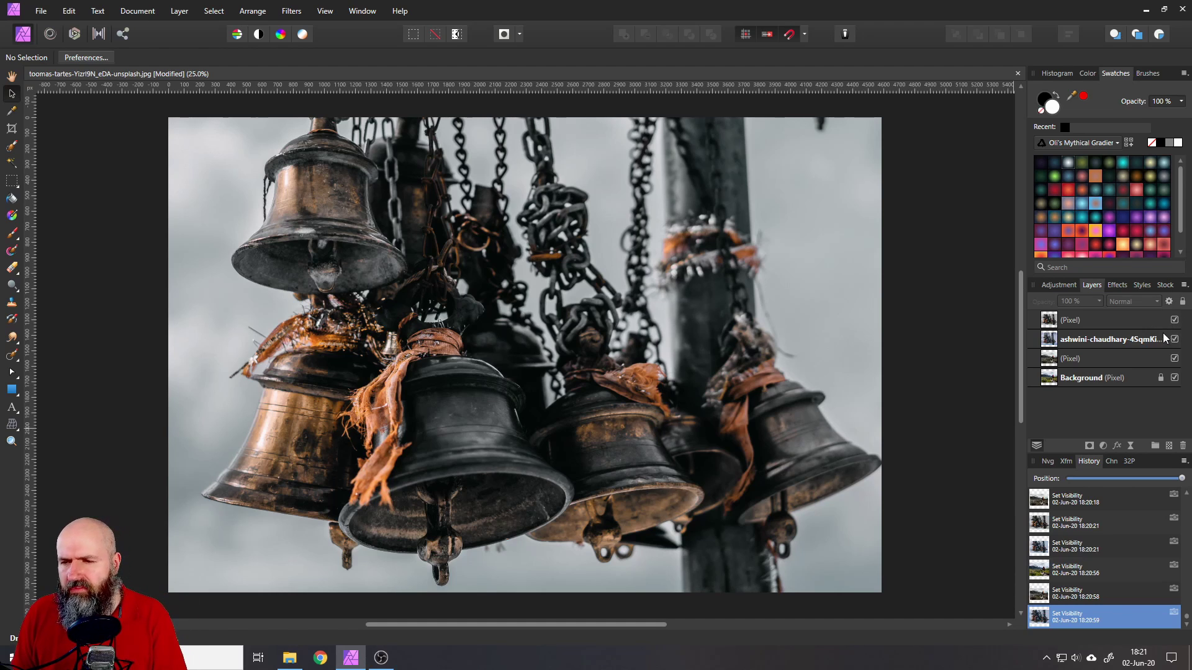
Step: Select the three layers above Background, delete them, and clear the selection
click(1127, 323)
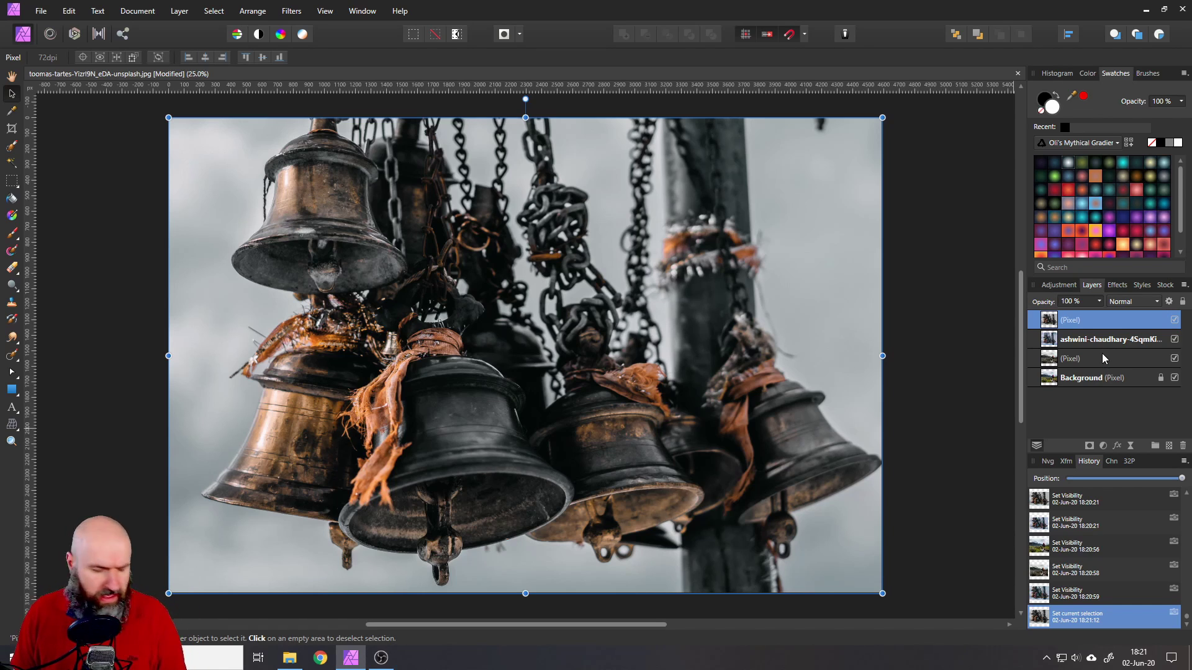
shift+click(1102, 359)
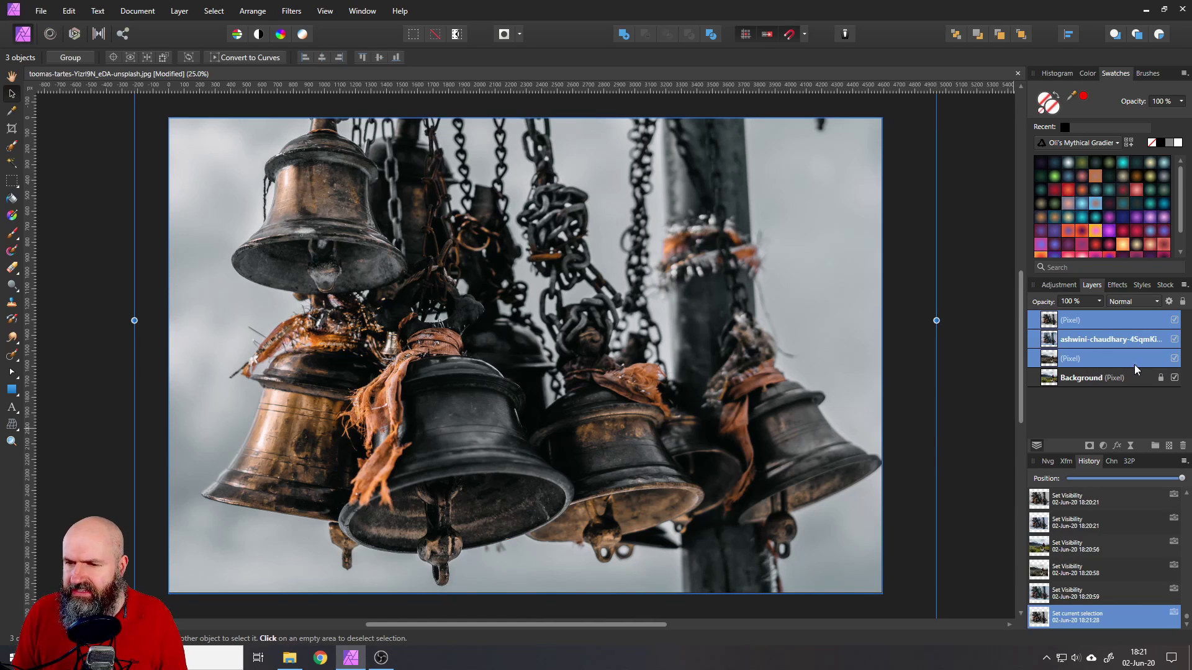
click(1183, 446)
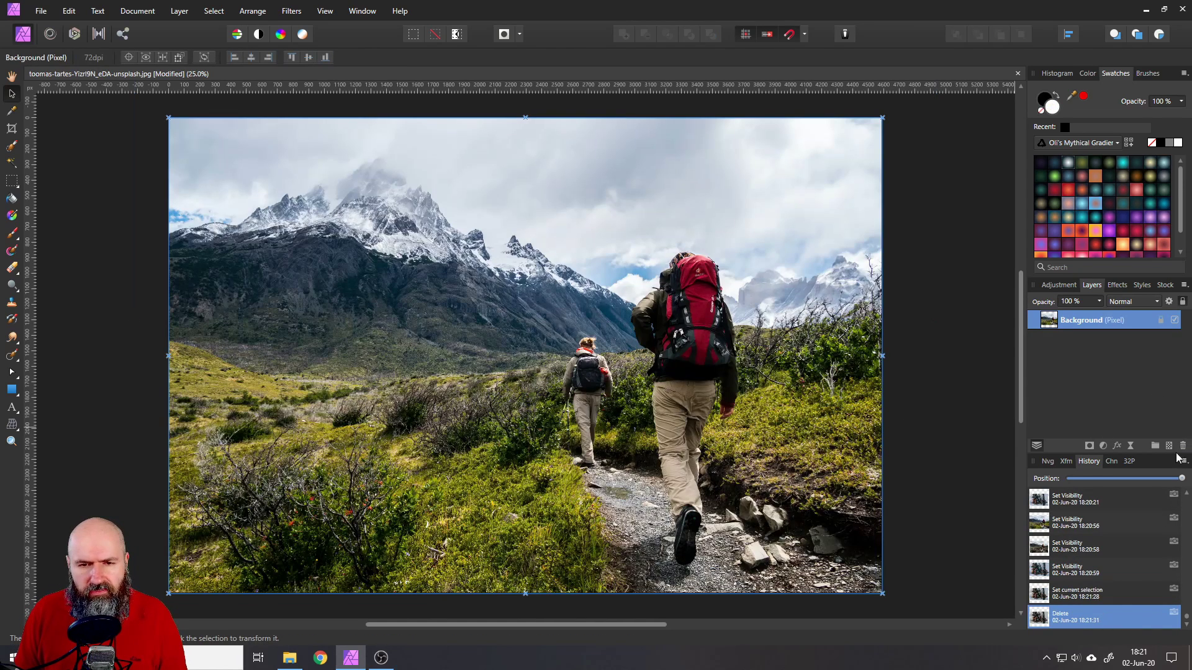
click(941, 415)
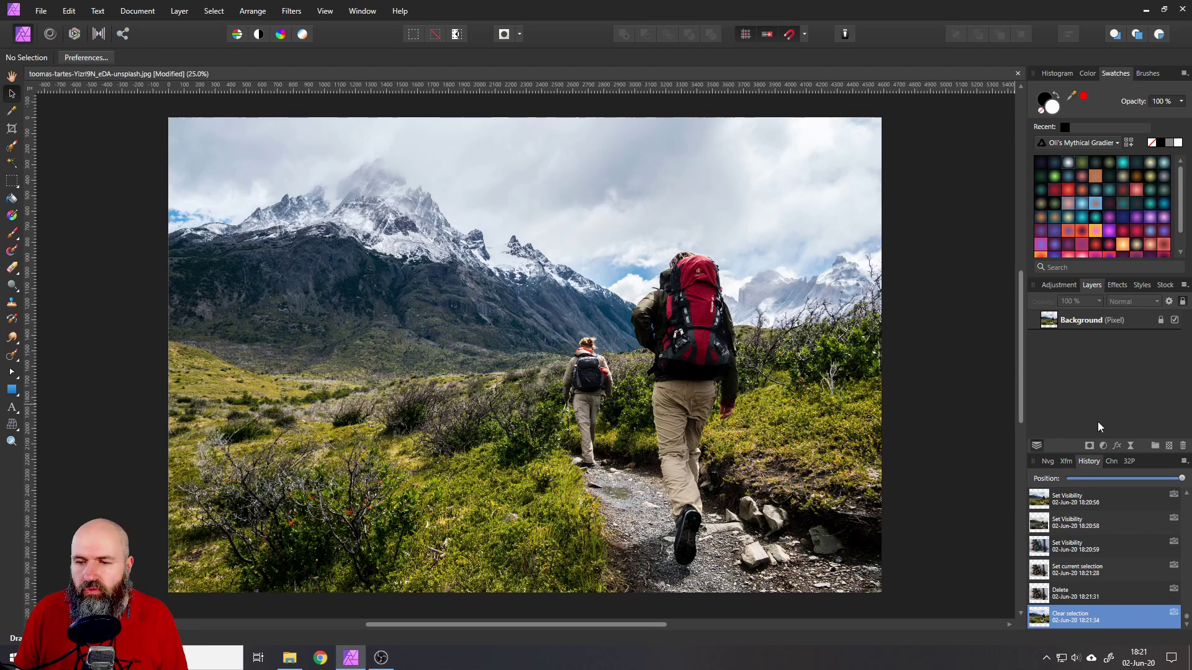
Step: Add an HSL Shift adjustment layer and move its settings away from the photo
click(1102, 447)
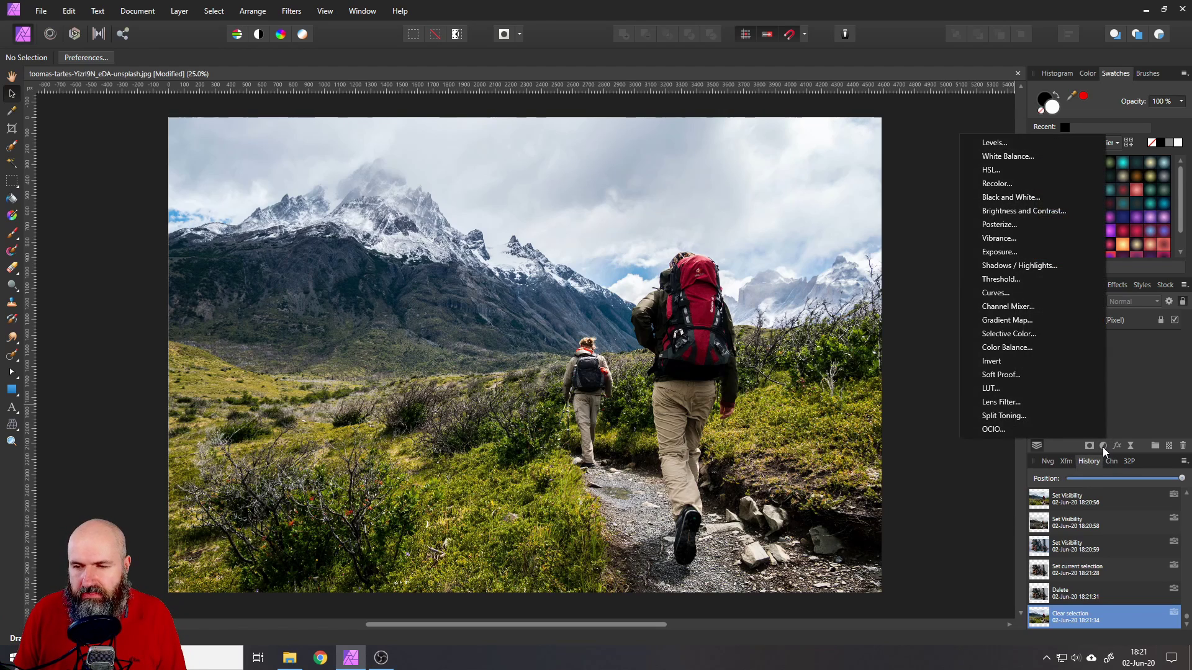
click(992, 172)
drag(940, 244, 966, 237)
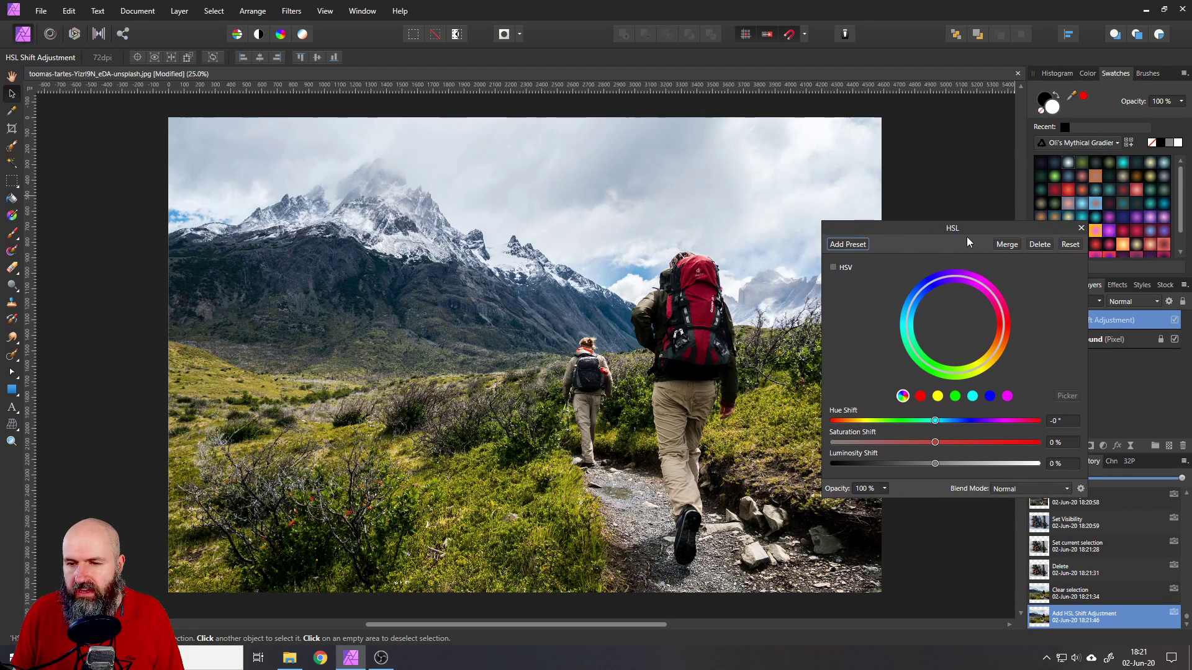
Step: Target the Greens range and widen it on the wheel to cover every hue except reds
click(956, 396)
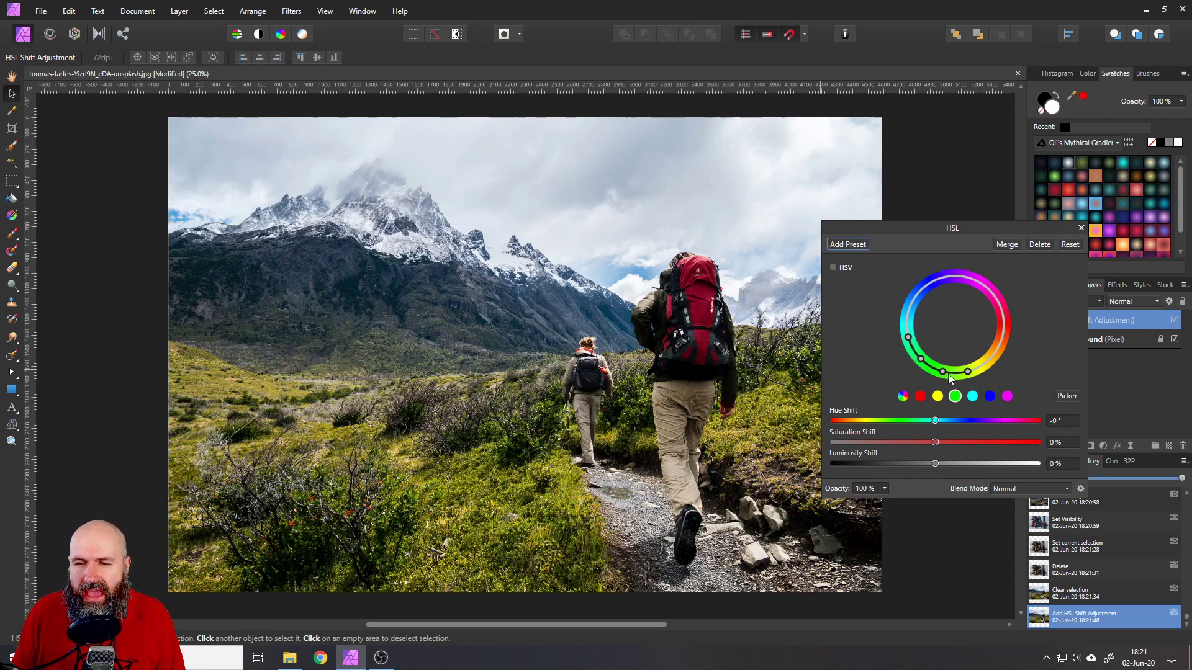
drag(968, 371, 1003, 342)
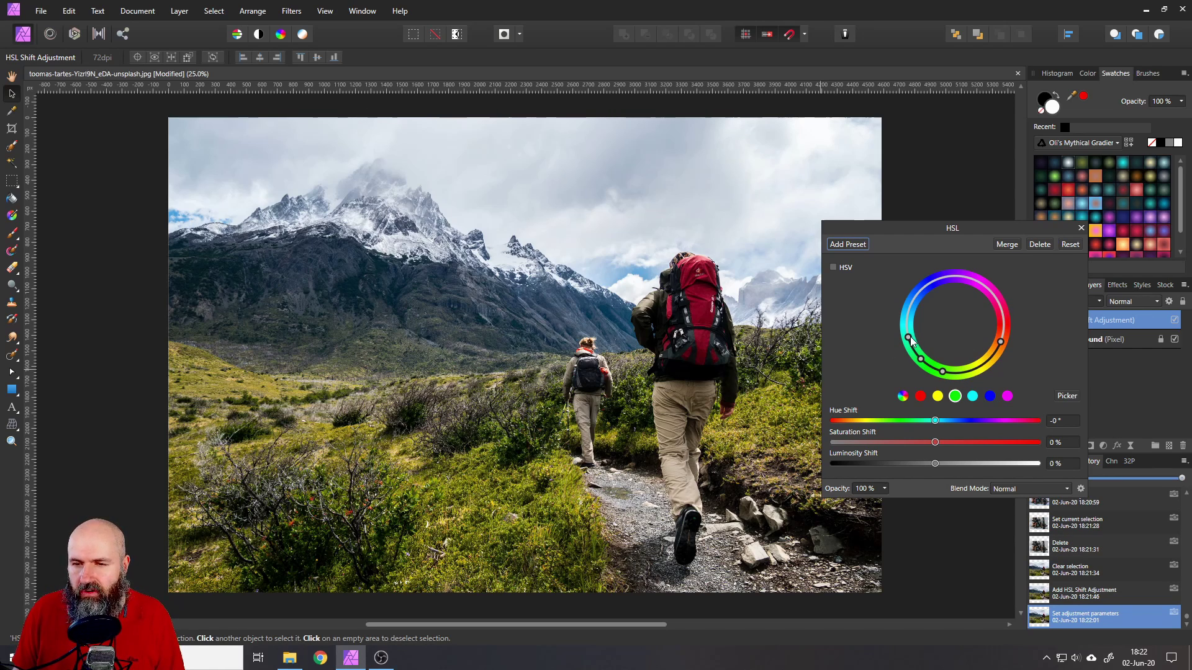
drag(934, 272, 979, 272)
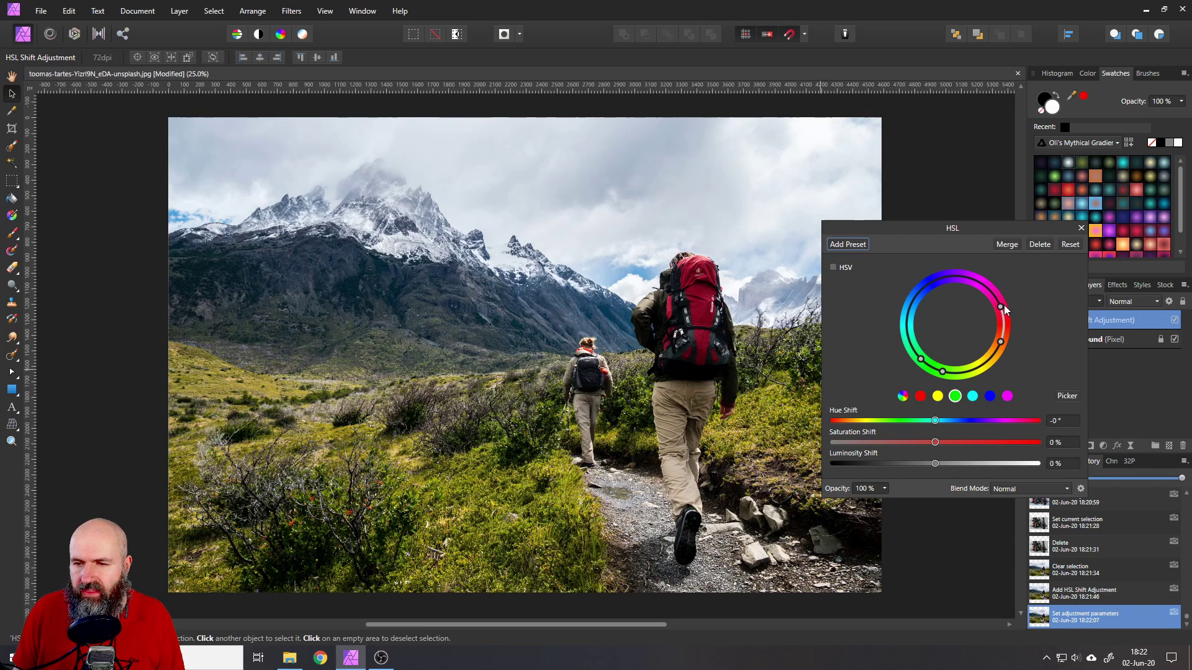
drag(921, 359, 997, 304)
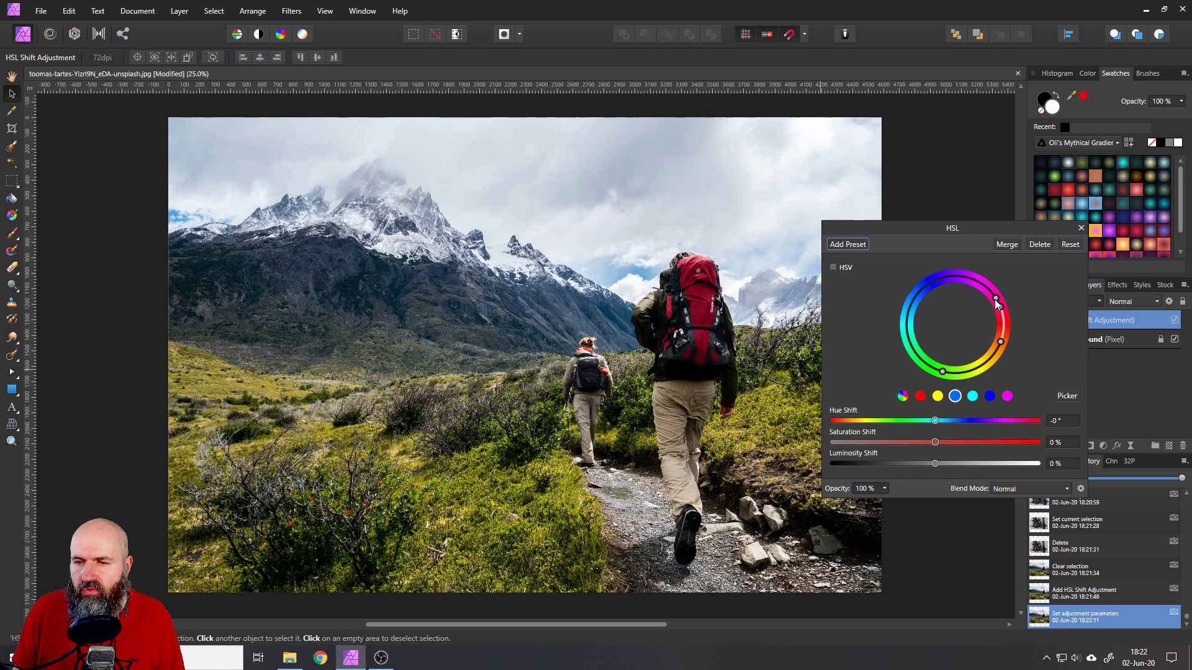
drag(942, 371, 997, 352)
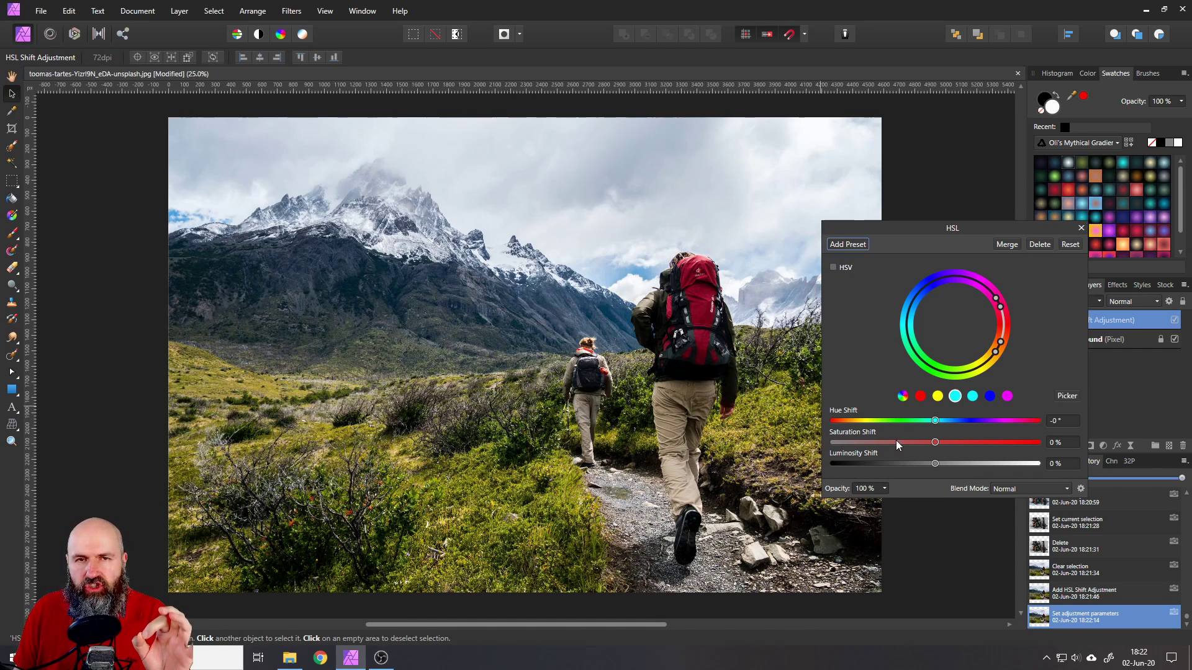
Step: Set HSL Saturation Shift to -72% and Hue Shift to 30.1°, then close the settings
drag(935, 443, 823, 442)
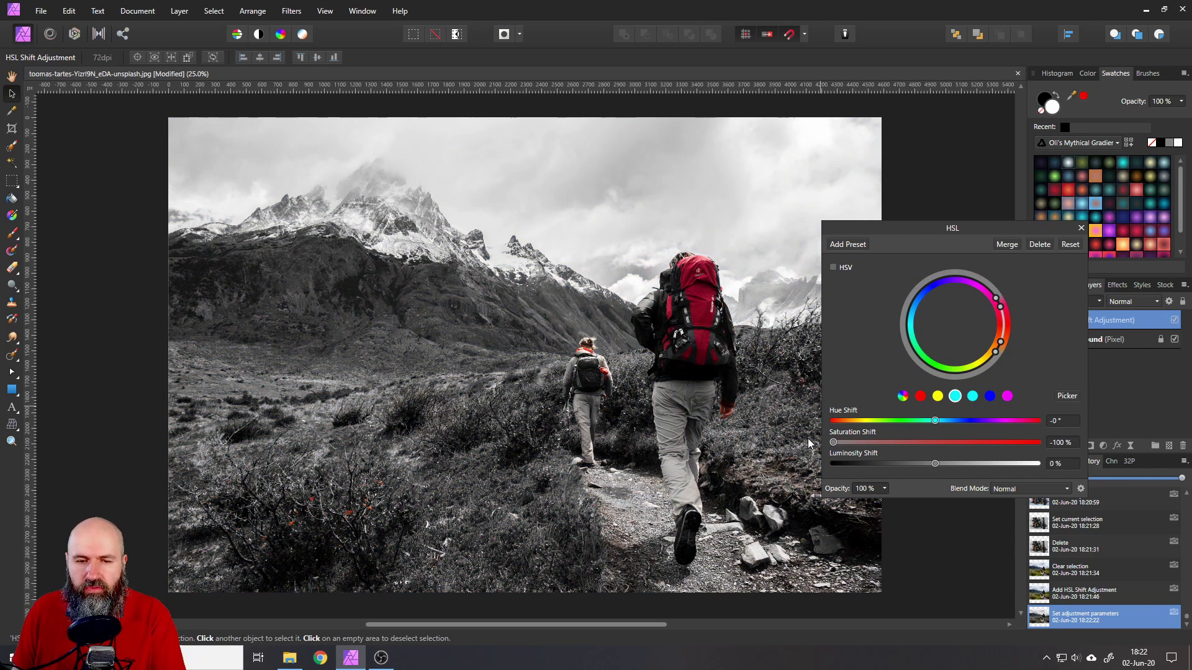
drag(833, 442, 861, 441)
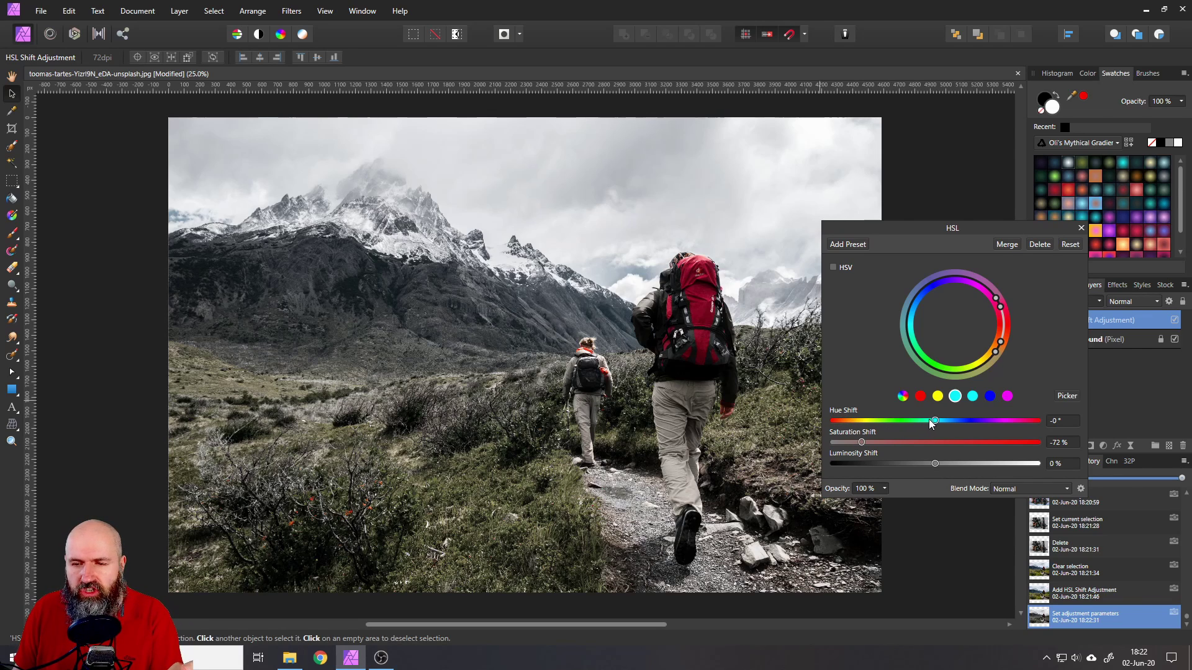
drag(936, 421, 955, 422)
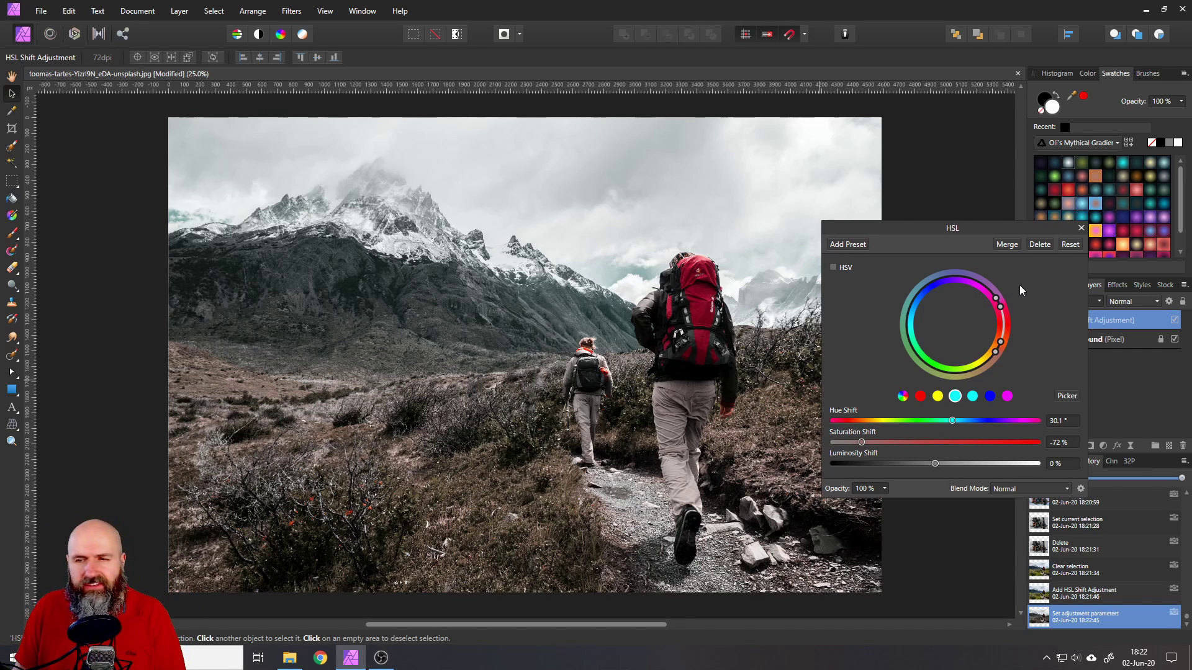
click(1081, 228)
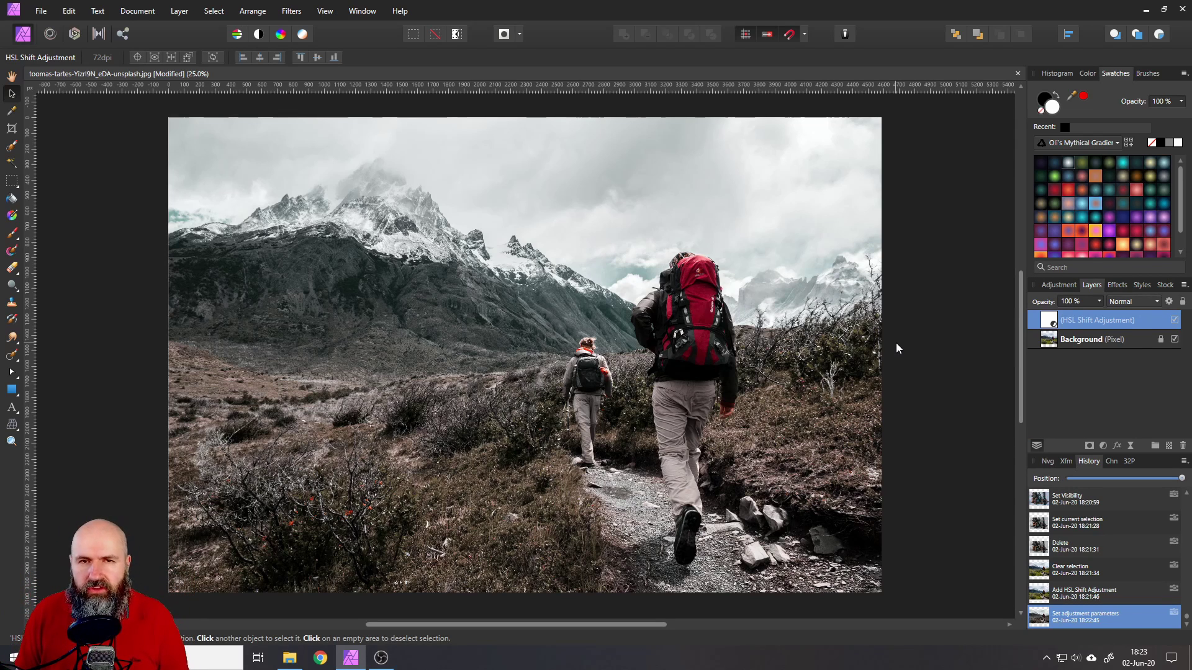
Step: Add a live Gaussian Blur layer and move it above the HSL Shift adjustment
click(1129, 446)
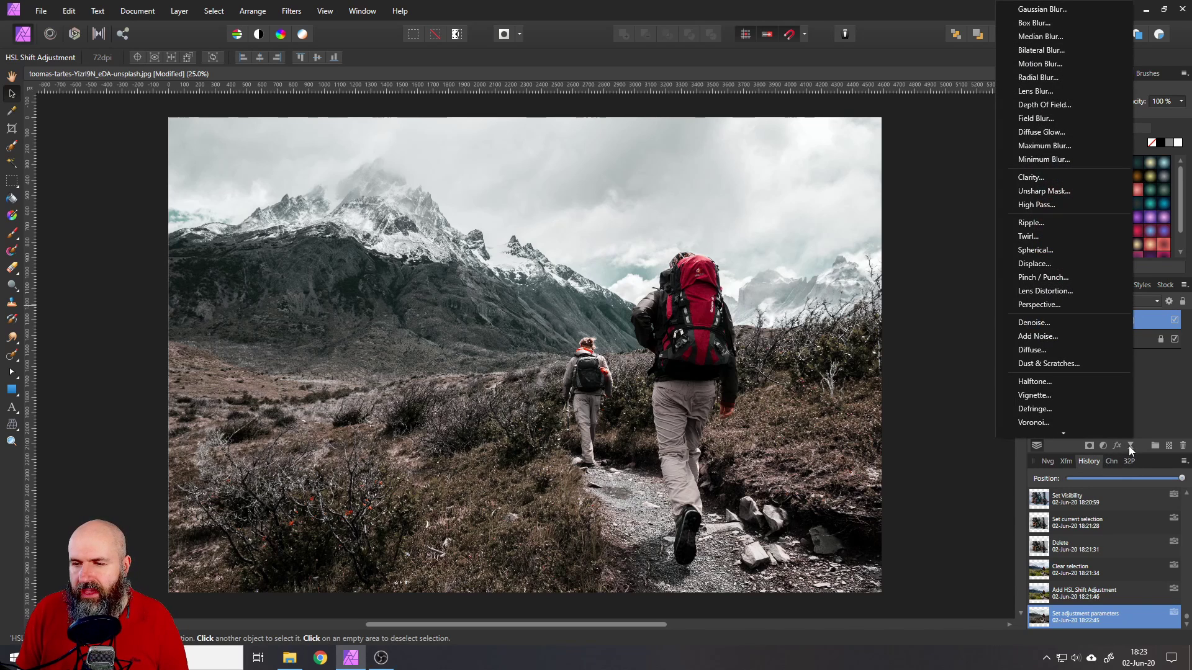
click(1047, 9)
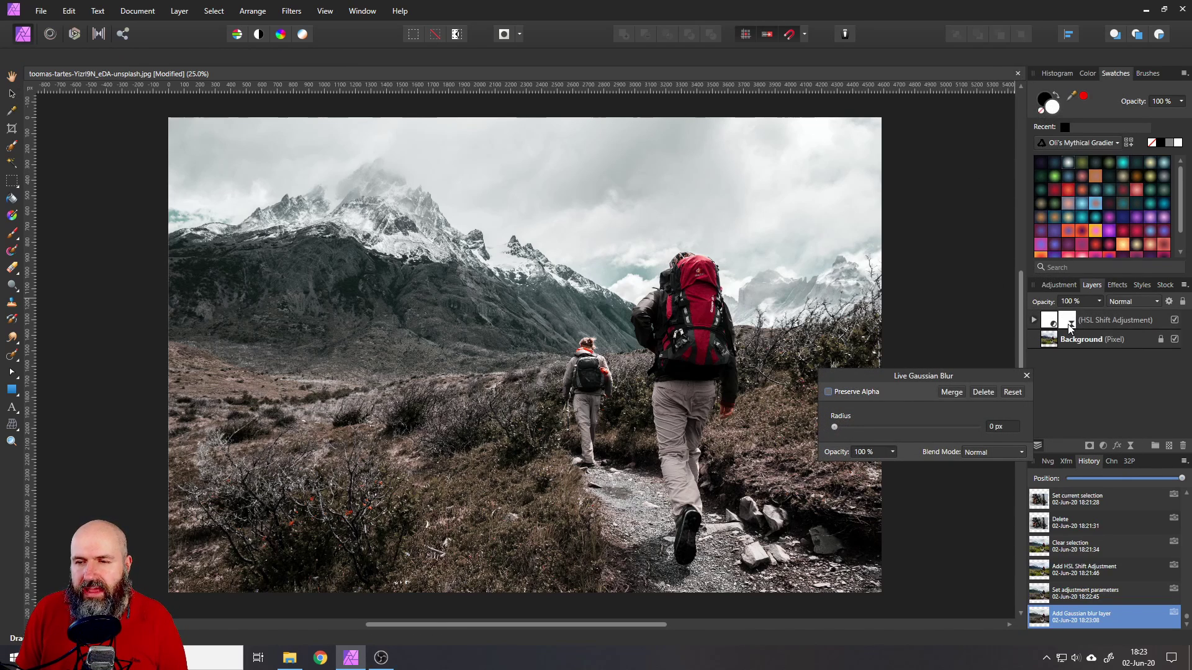
click(1034, 320)
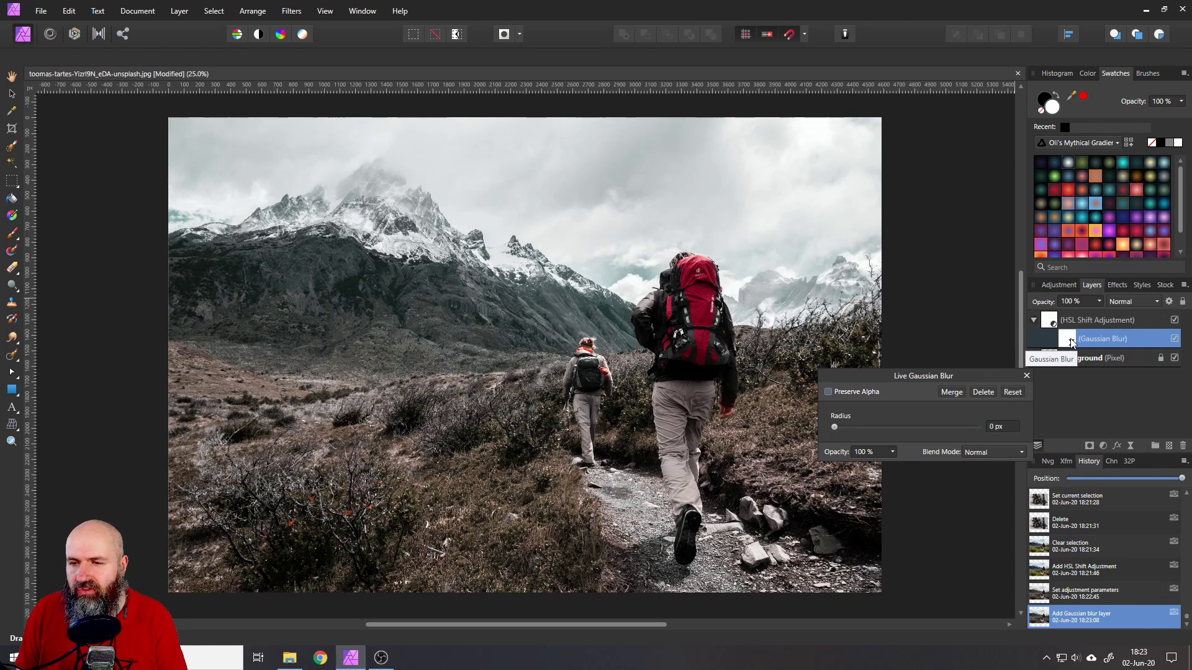
drag(1070, 343, 1058, 306)
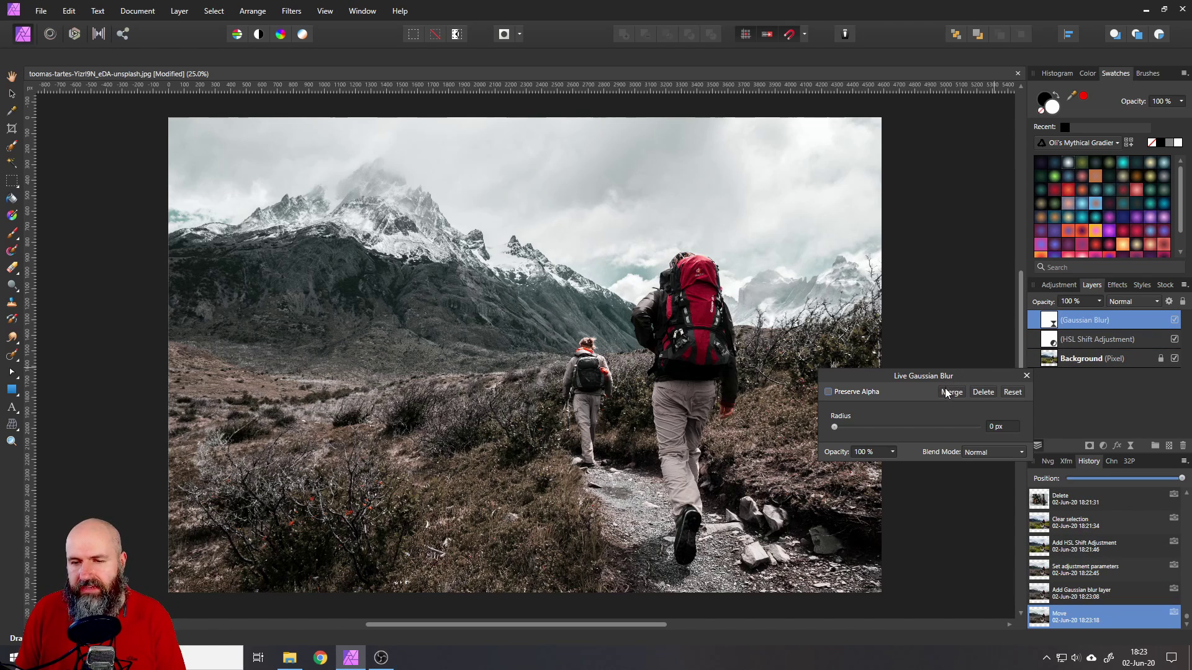
Step: Blend the blur as Soft Light with Preserve Alpha at 100 px radius, then compare it on and off
click(1122, 302)
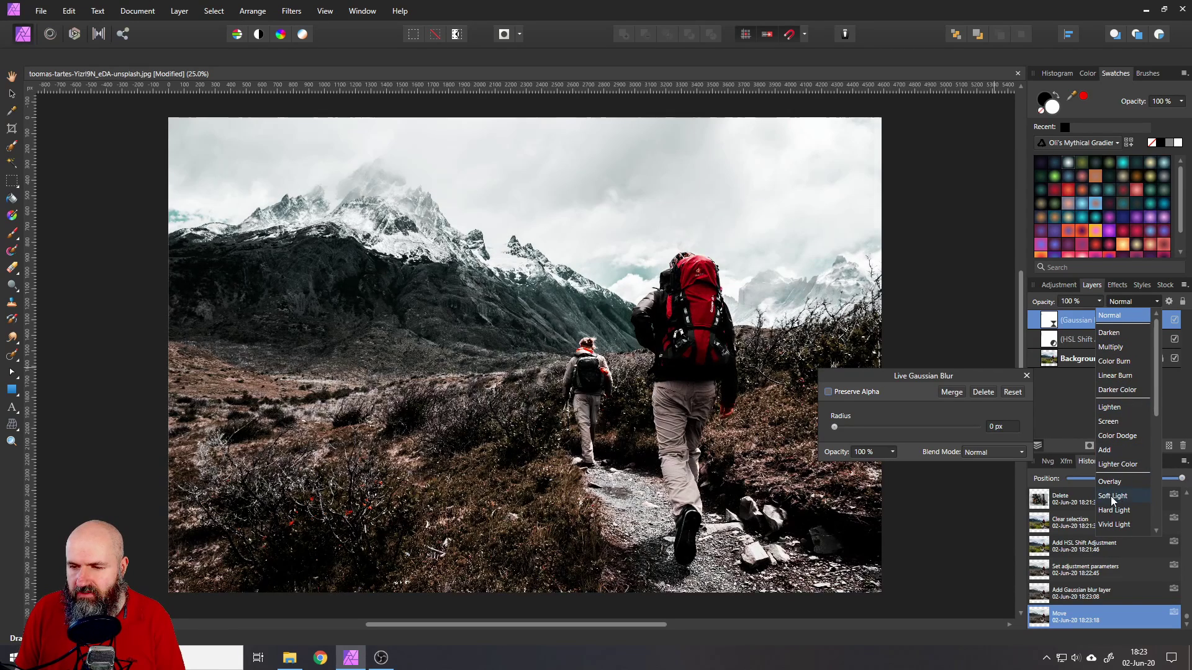
click(1111, 496)
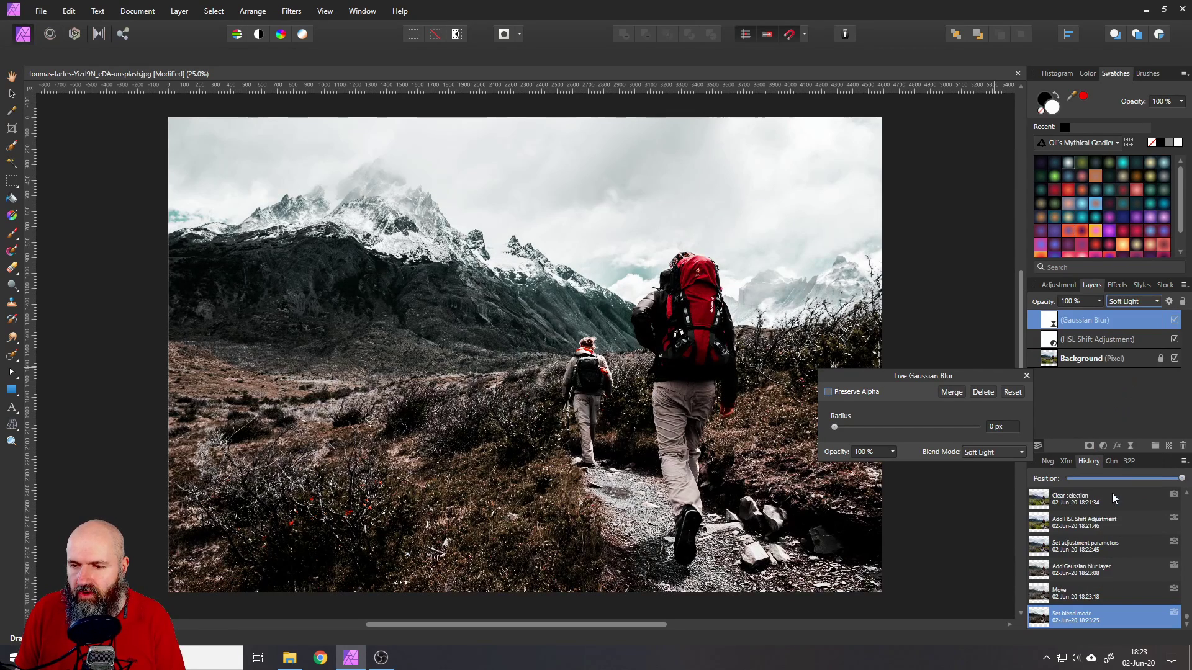
click(829, 391)
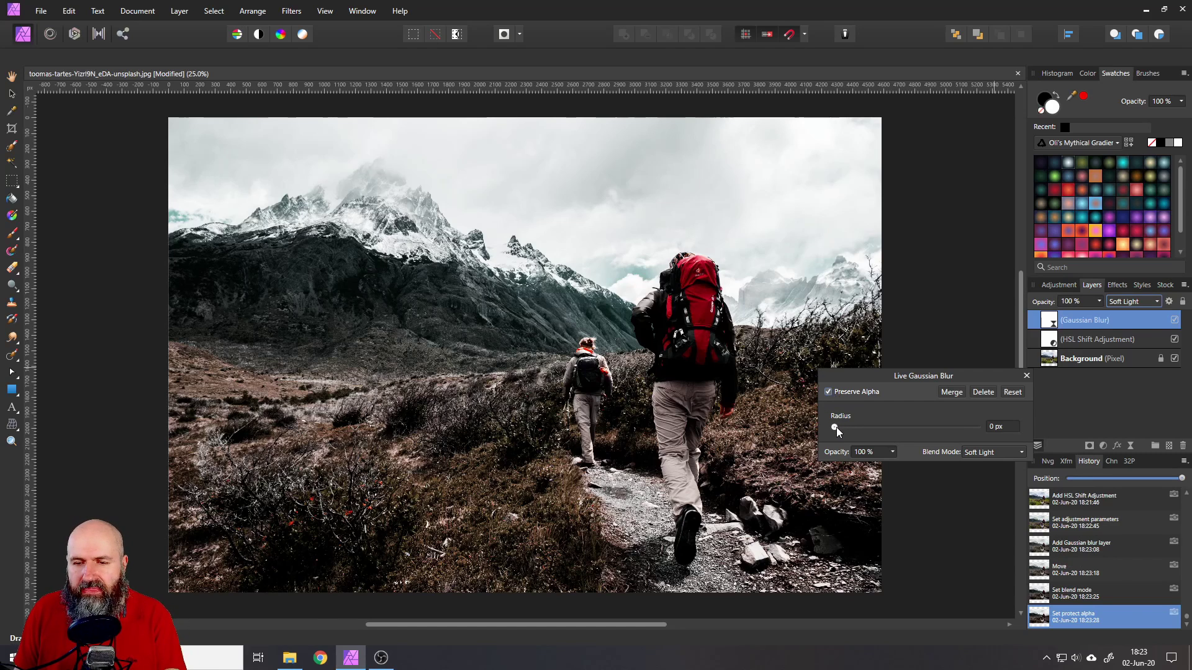
drag(836, 427, 992, 430)
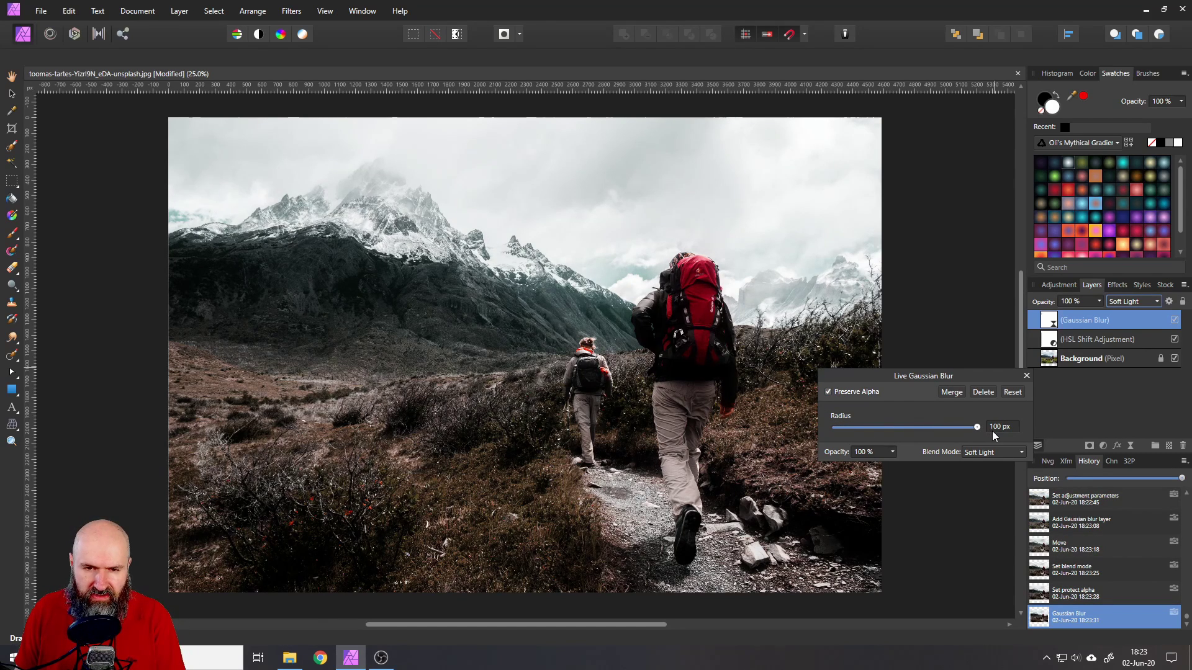
click(1026, 375)
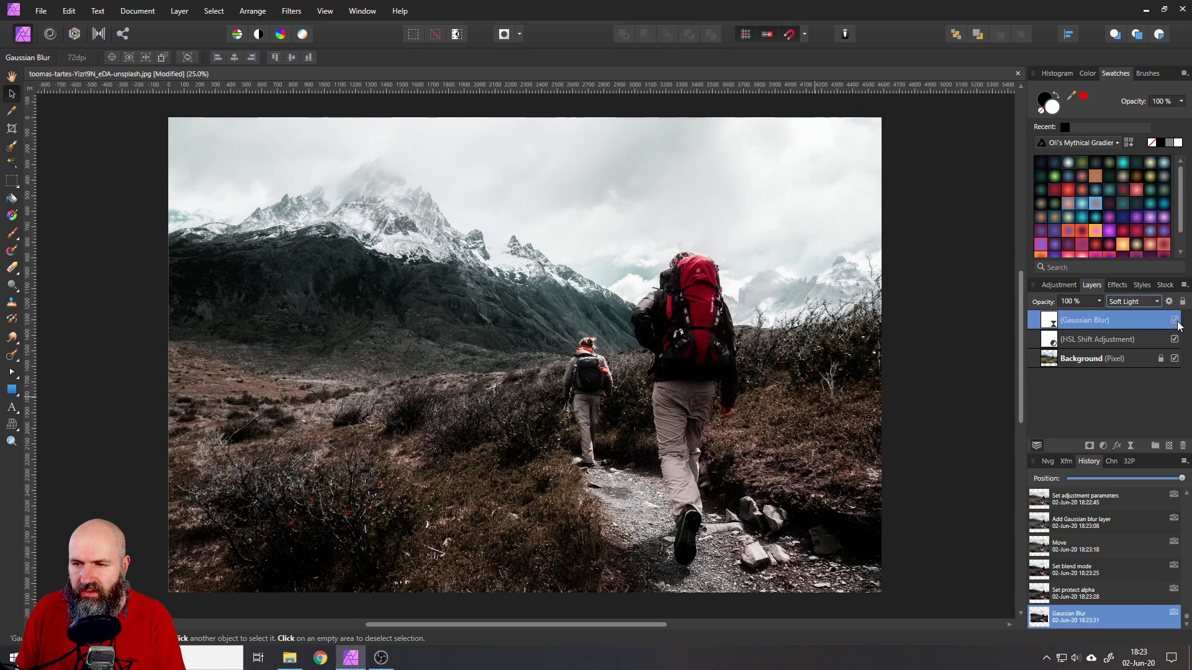
click(1175, 320)
click(1175, 320)
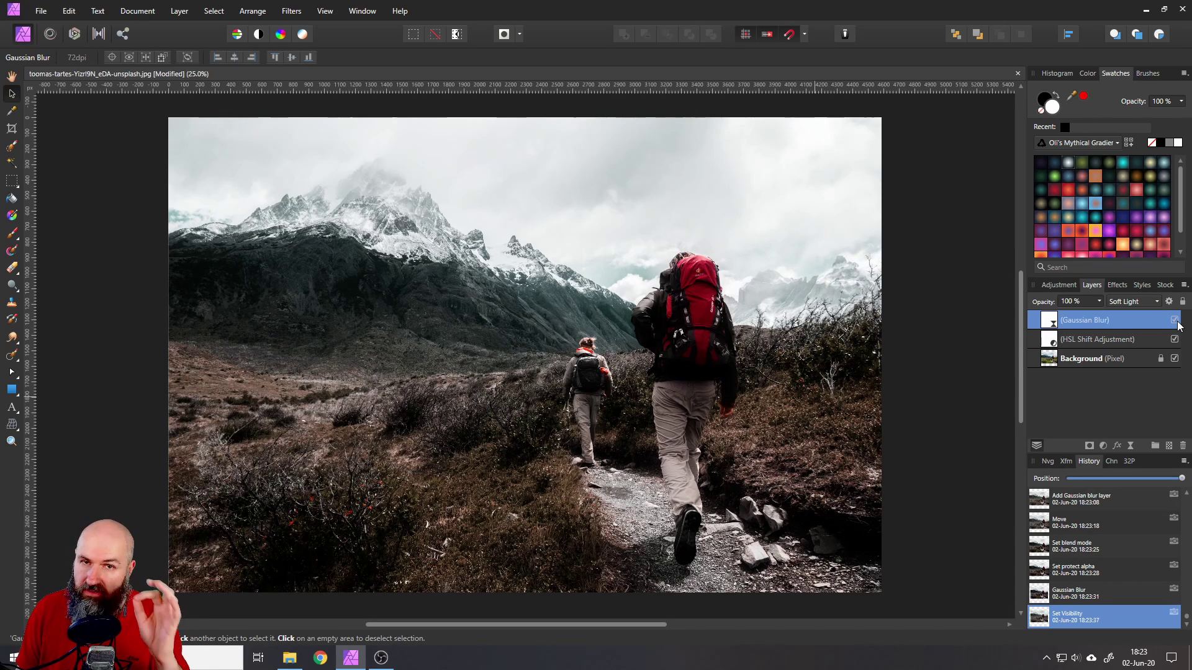
Step: Add a Curves adjustment with a lifted shadow point and a lowered highlight point
click(1102, 446)
click(1007, 293)
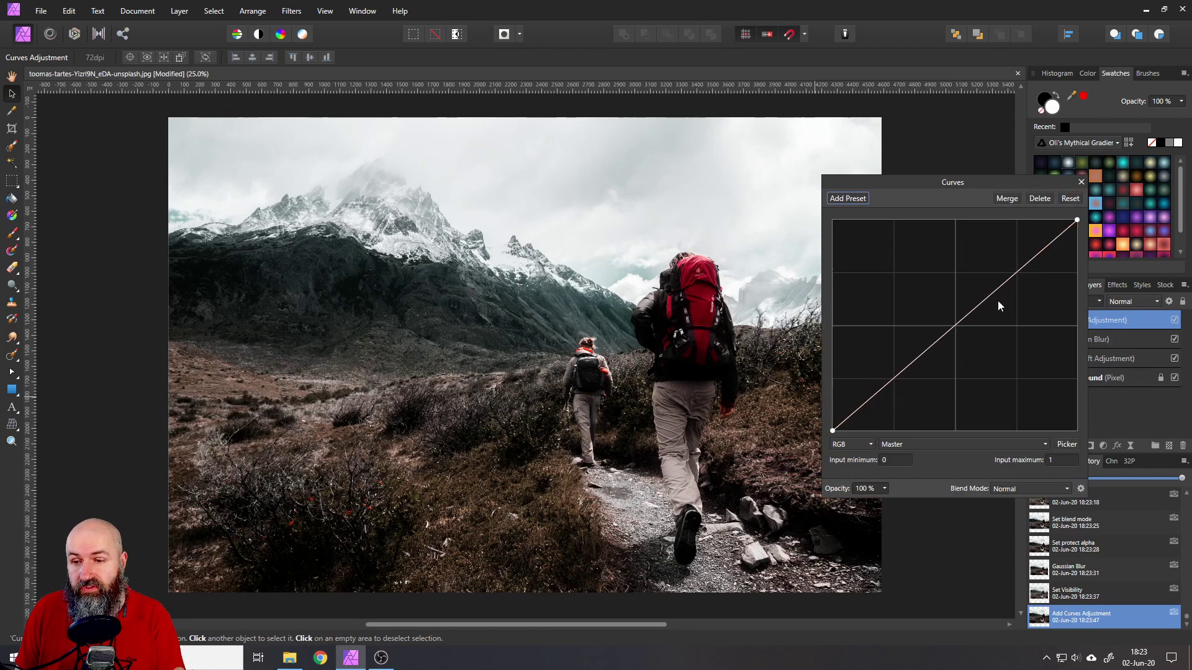
click(900, 372)
mouse_move(900, 372)
mouse_down()
mouse_move(886, 349)
mouse_move(890, 358)
mouse_up()
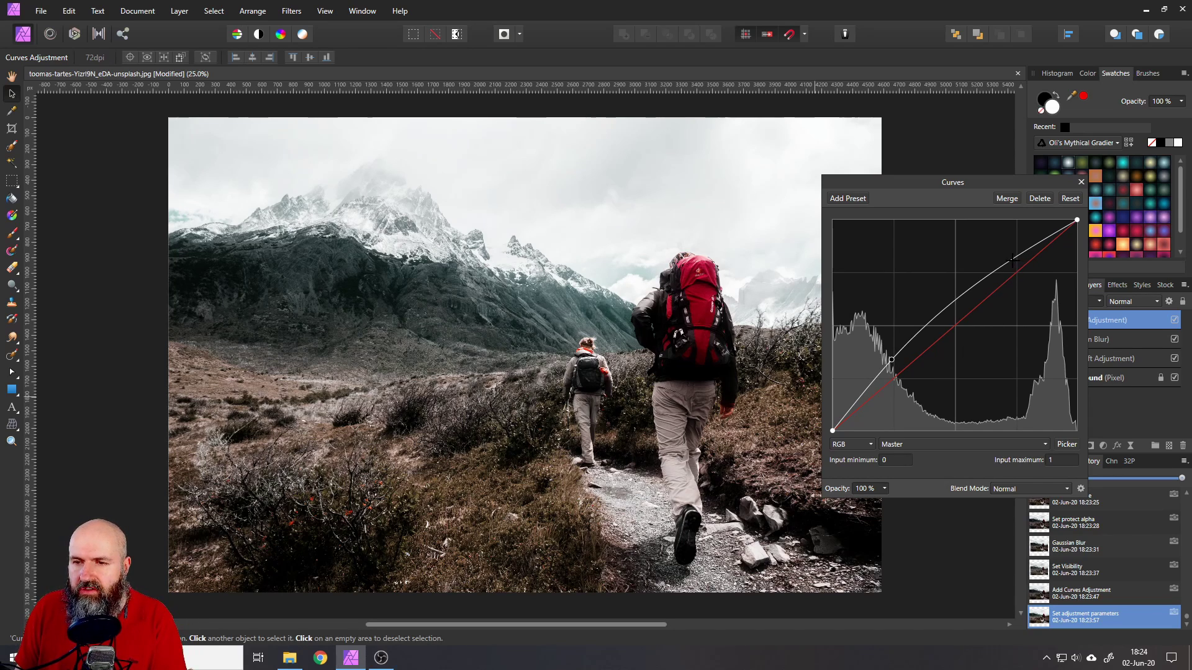
drag(1014, 260, 1016, 272)
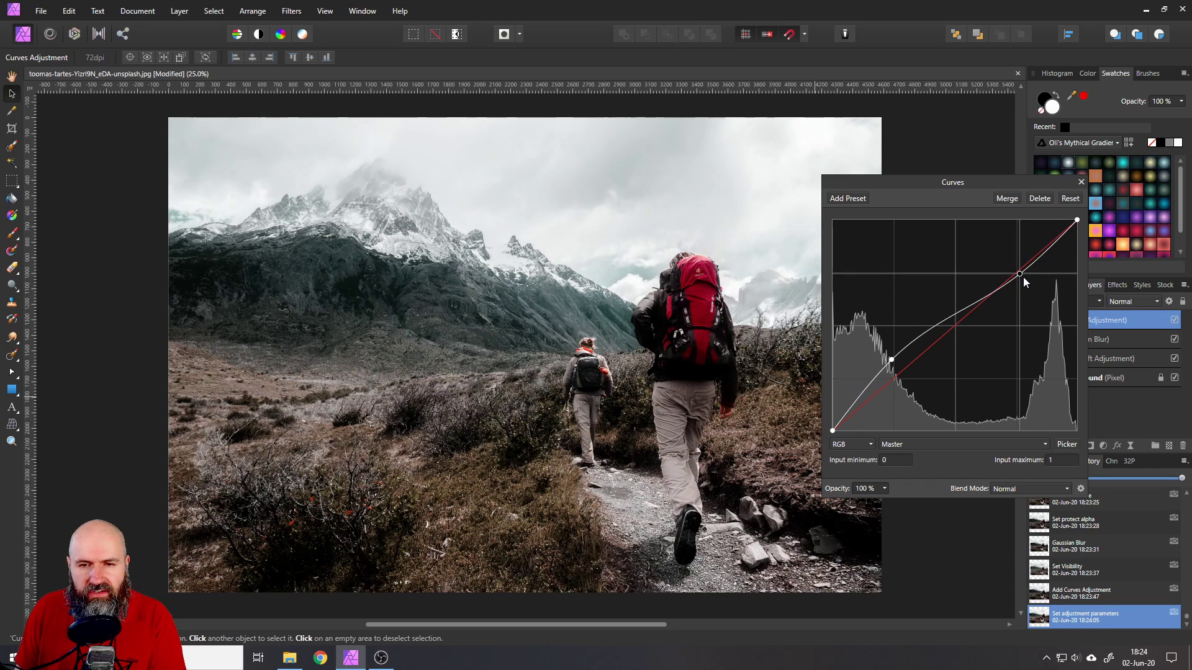
drag(1023, 276, 1022, 277)
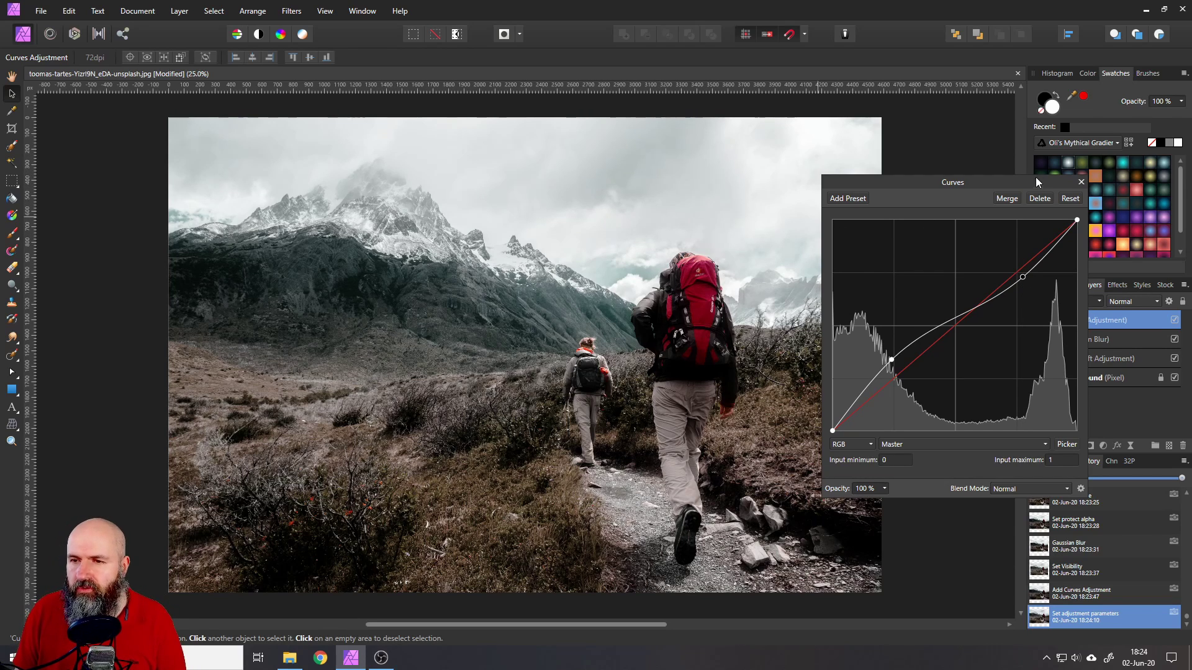
click(1084, 181)
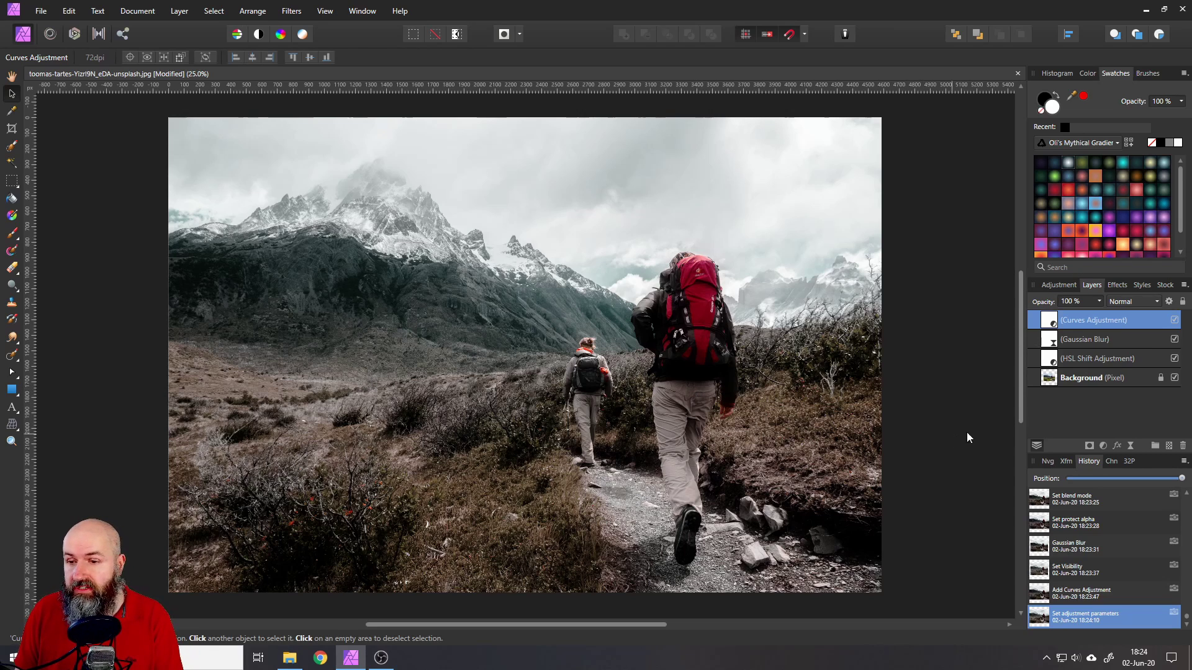
Step: Add a Selective Color adjustment, move its settings aside, and keep Reds as the colour range
click(1102, 445)
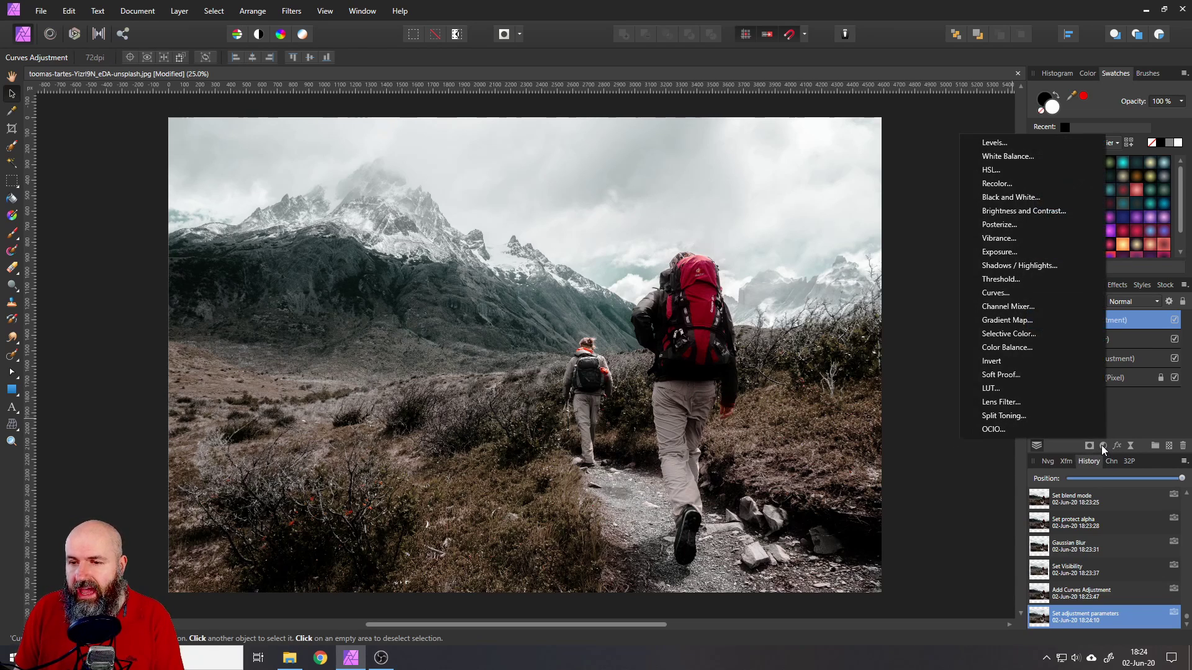
click(1034, 337)
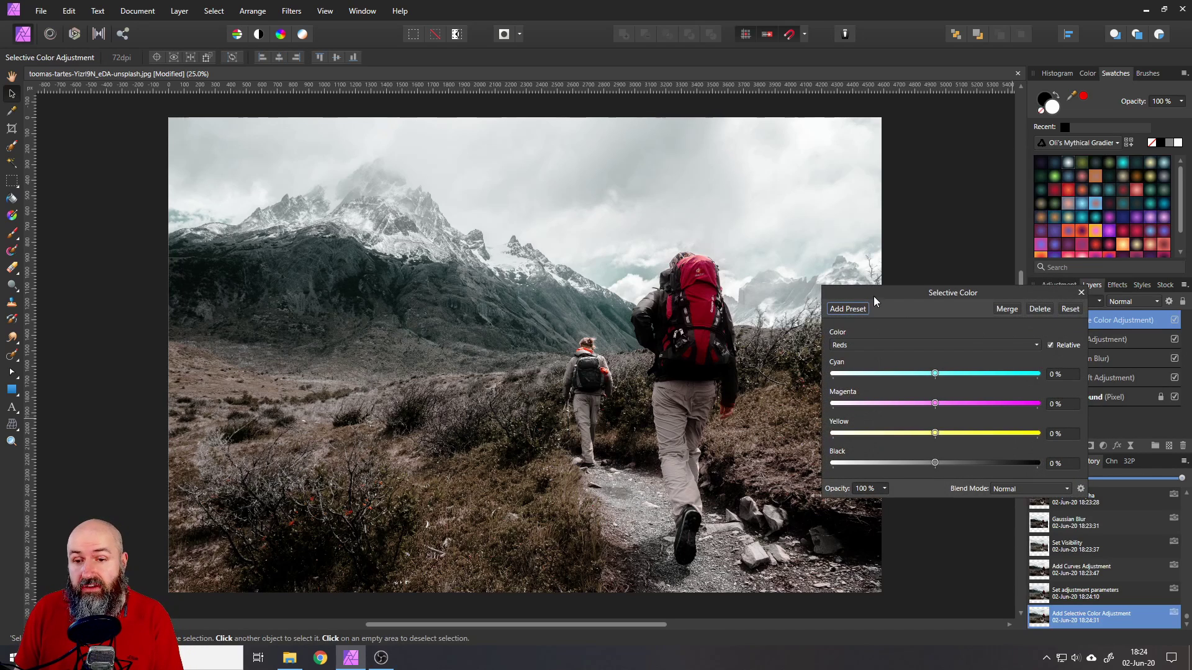
drag(874, 295, 788, 280)
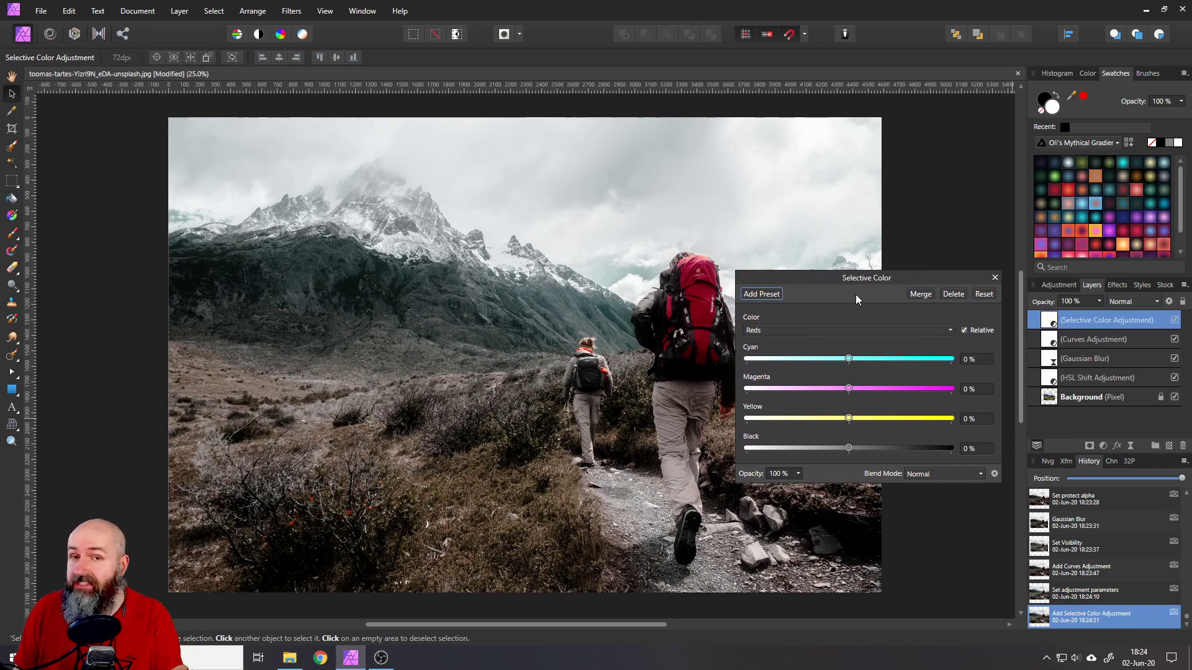
click(752, 331)
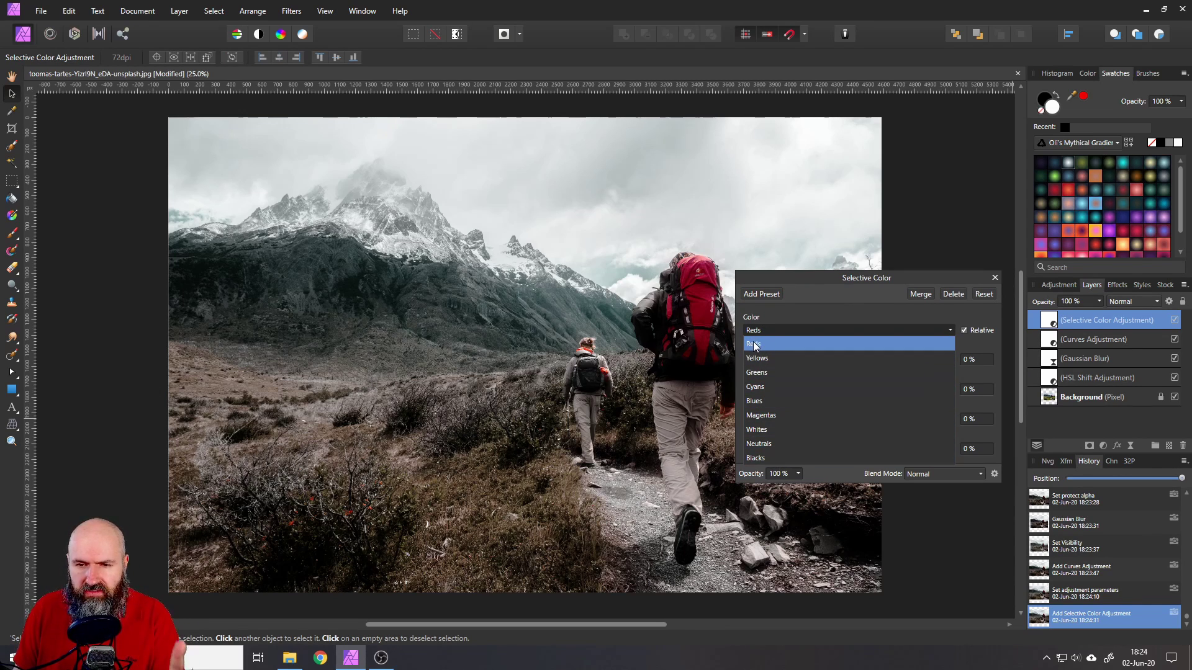
click(759, 344)
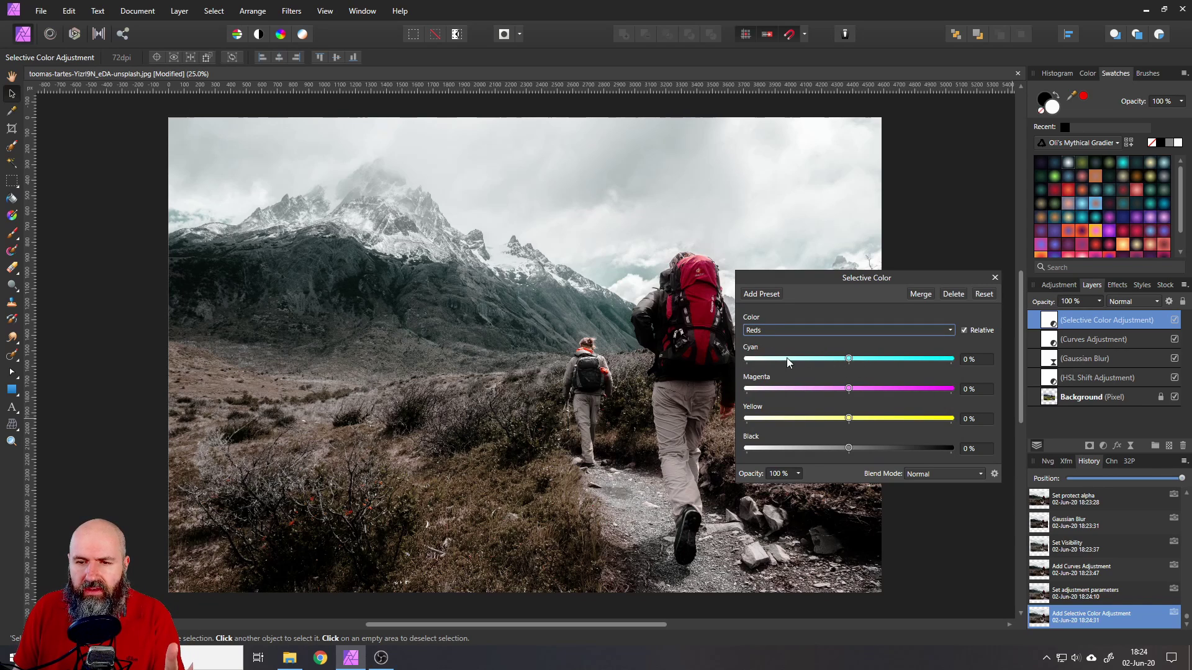
Step: Set the reds to Cyan -100% and Magenta -77%, then close the settings
drag(844, 363, 763, 363)
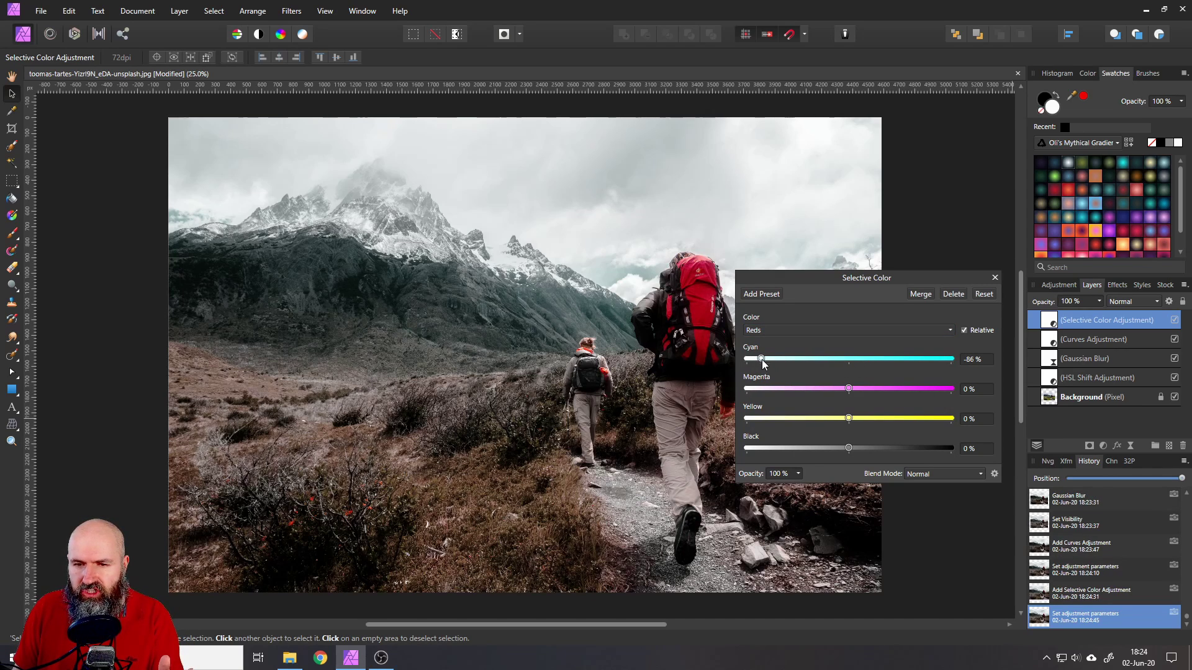
drag(848, 388, 764, 387)
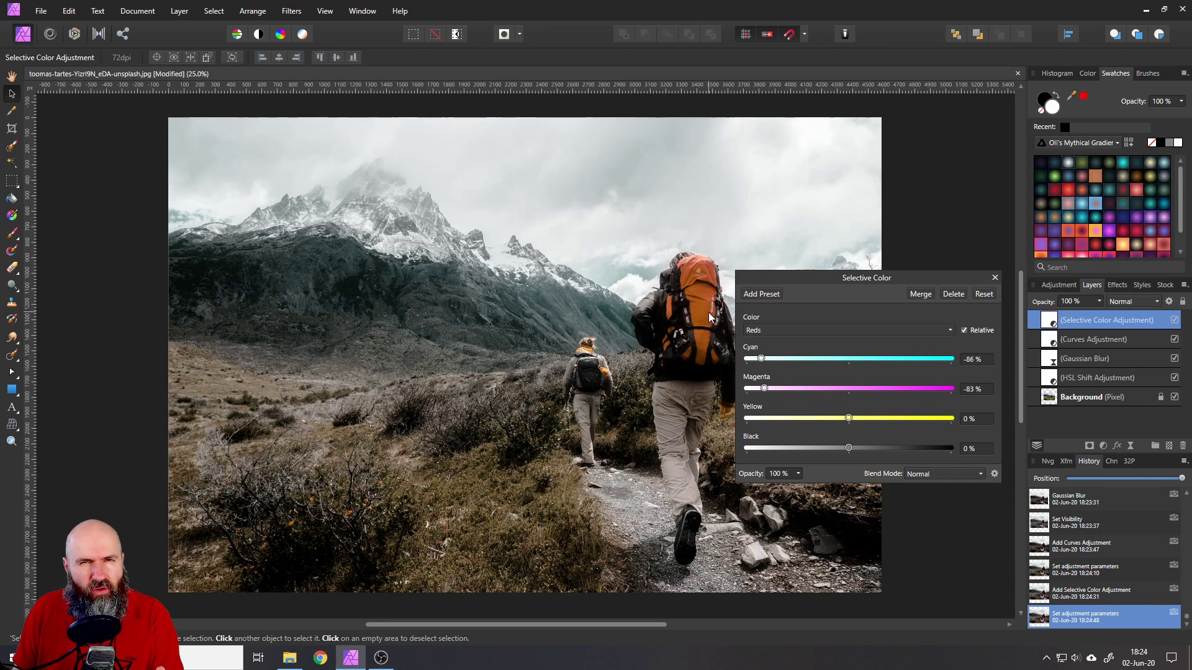
drag(763, 277, 796, 271)
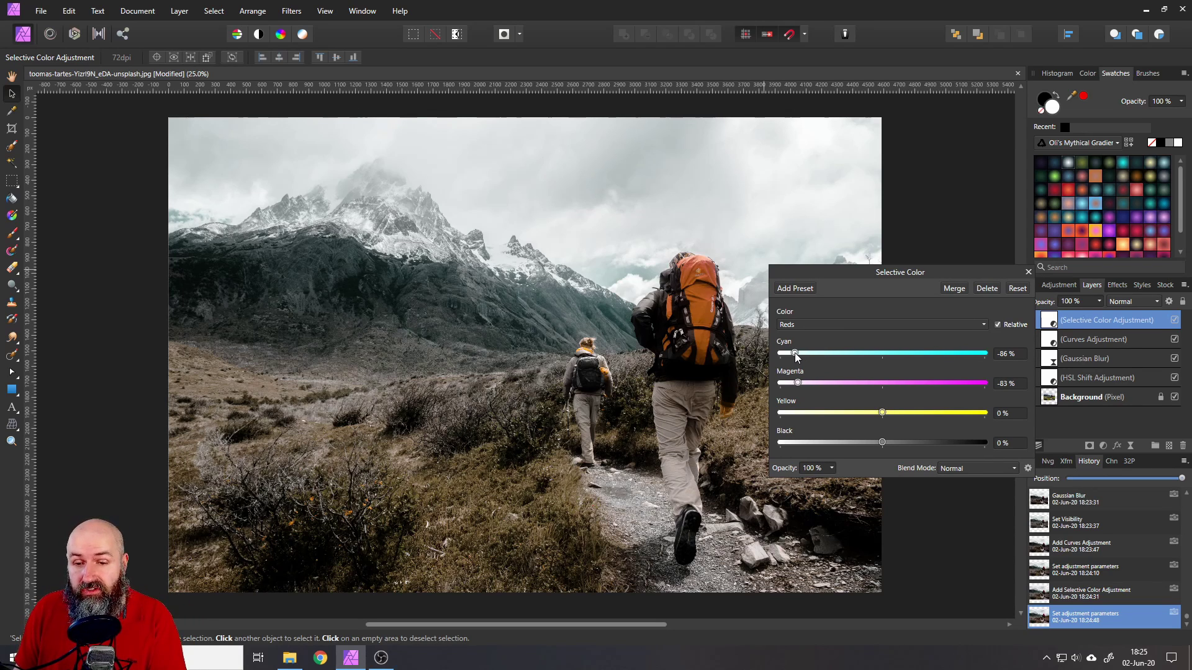
drag(779, 352, 778, 354)
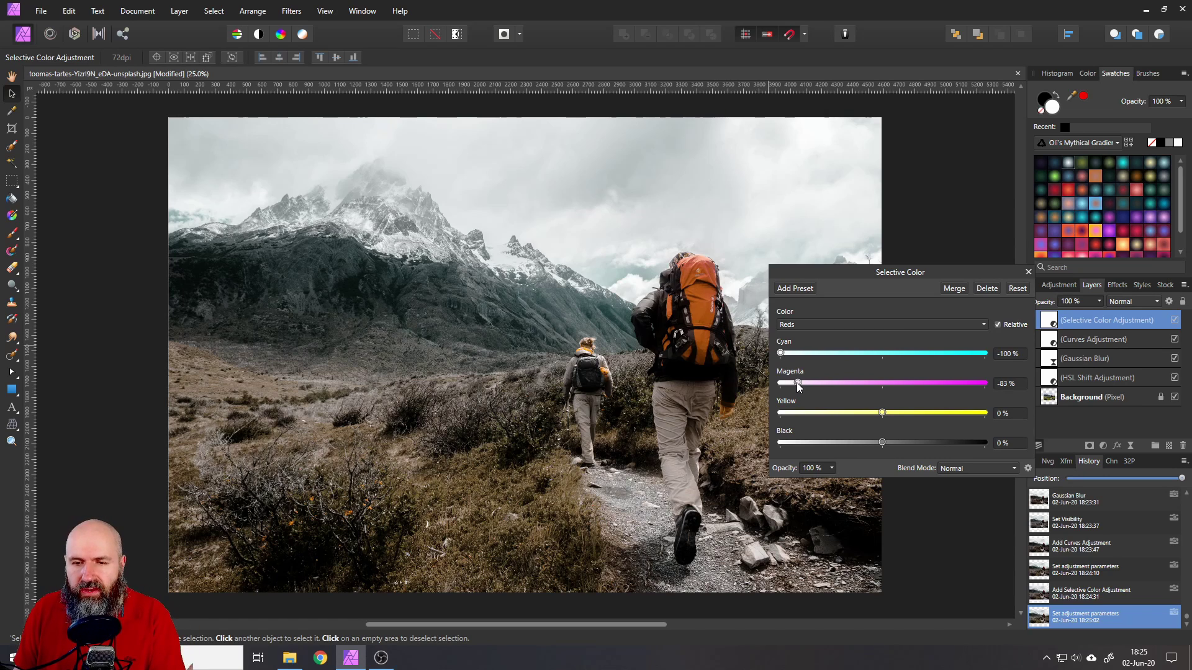
mouse_move(810, 383)
mouse_down()
mouse_move(880, 382)
mouse_move(799, 383)
mouse_move(809, 379)
mouse_up()
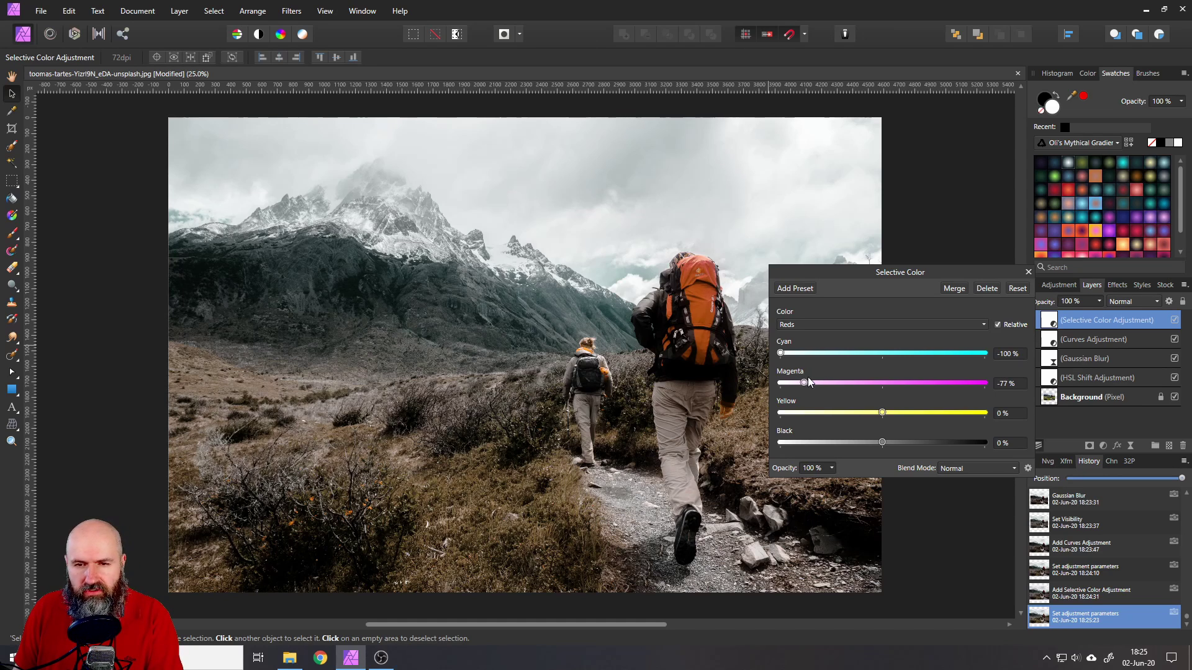
click(1028, 272)
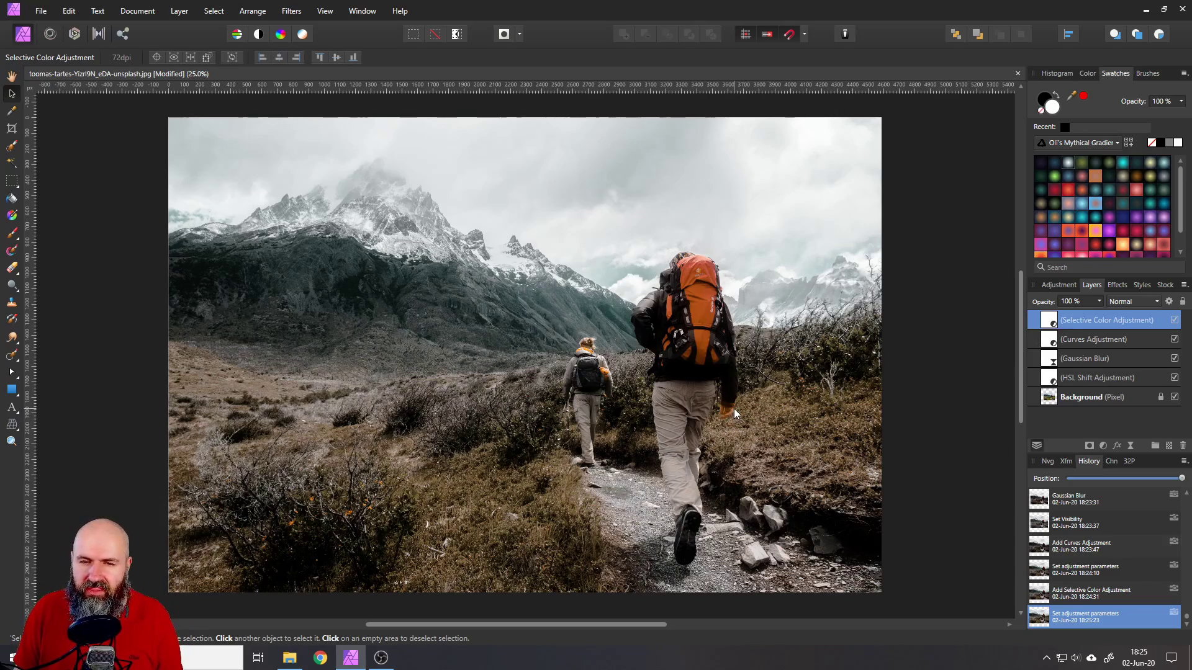
Step: Add an empty pixel layer on top and set its blend mode to Saturation
scroll(730, 415, up, 10)
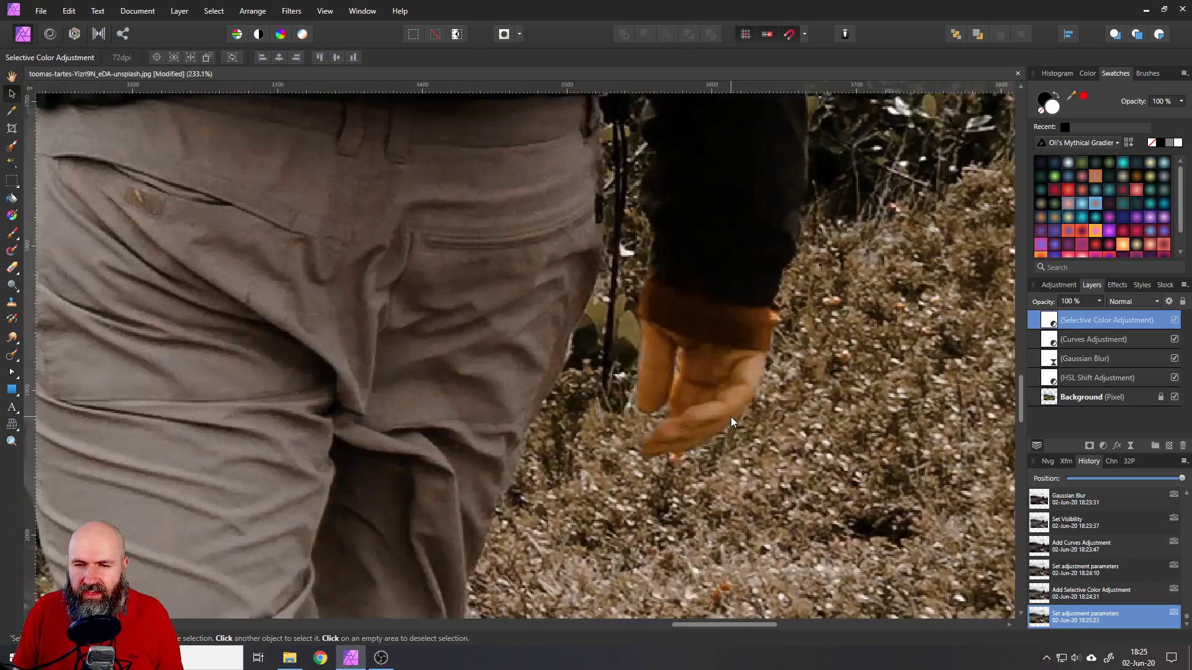
scroll(655, 347, down, 2)
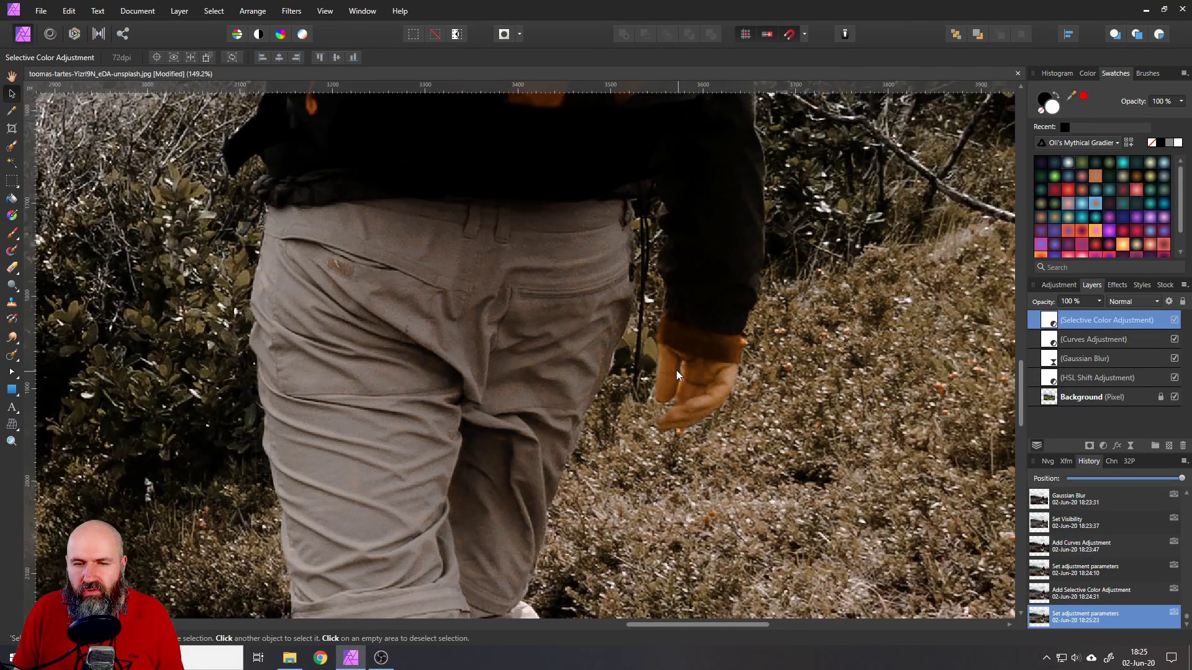
click(1168, 447)
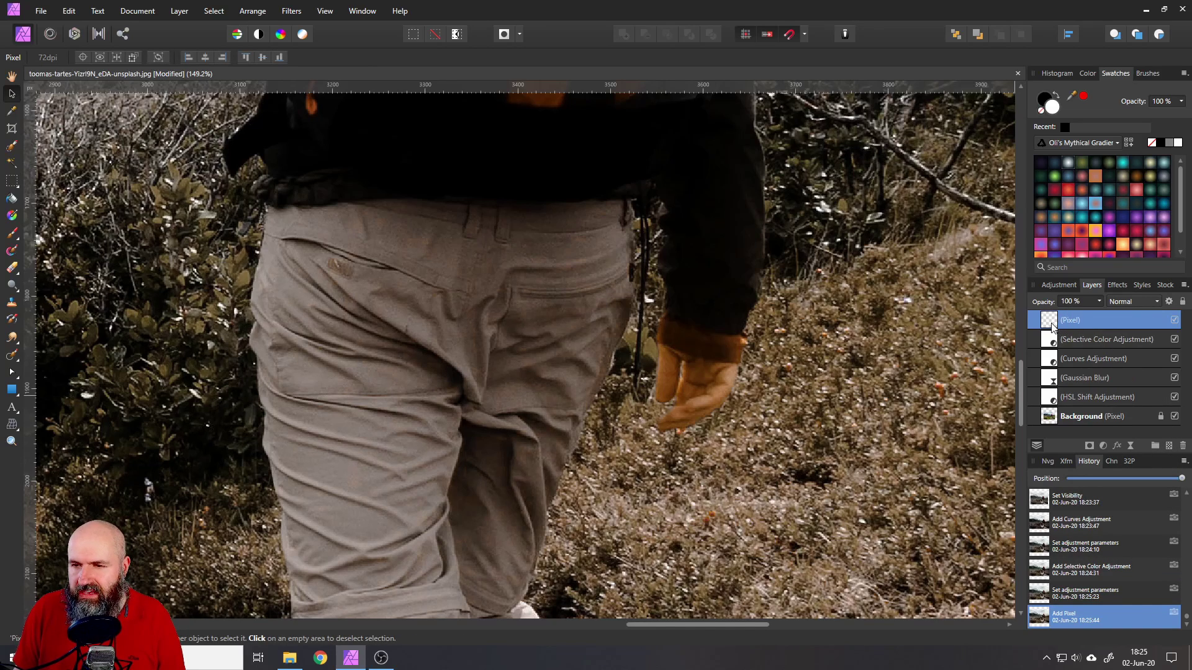
click(1126, 301)
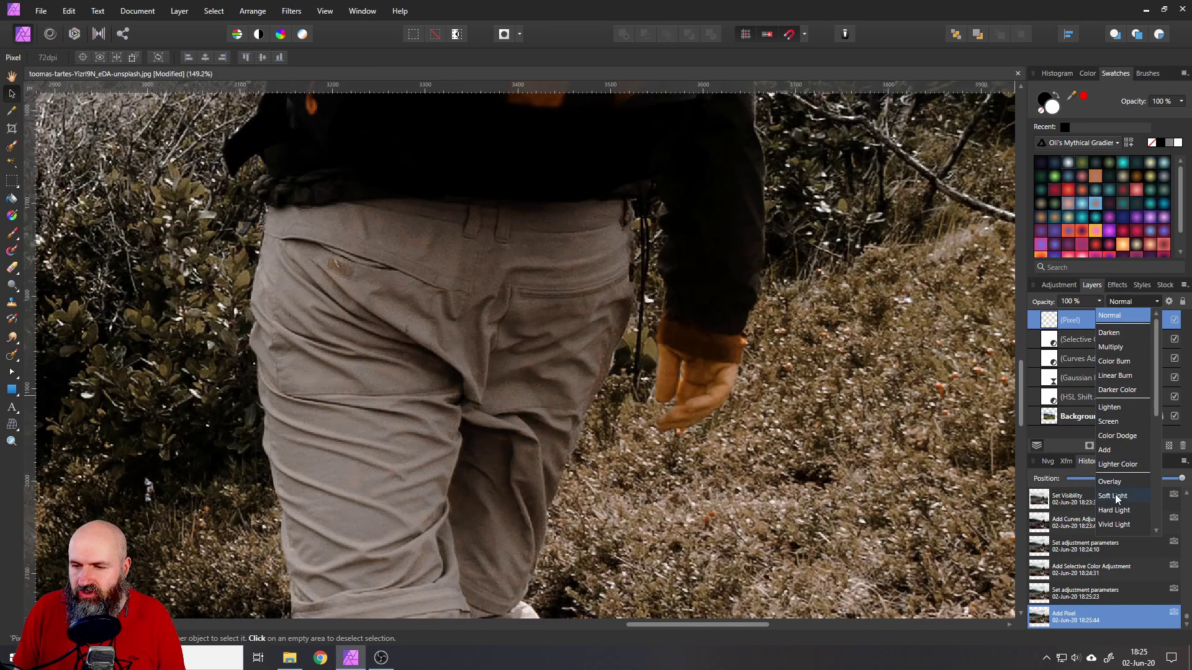
scroll(1118, 498, down, 3)
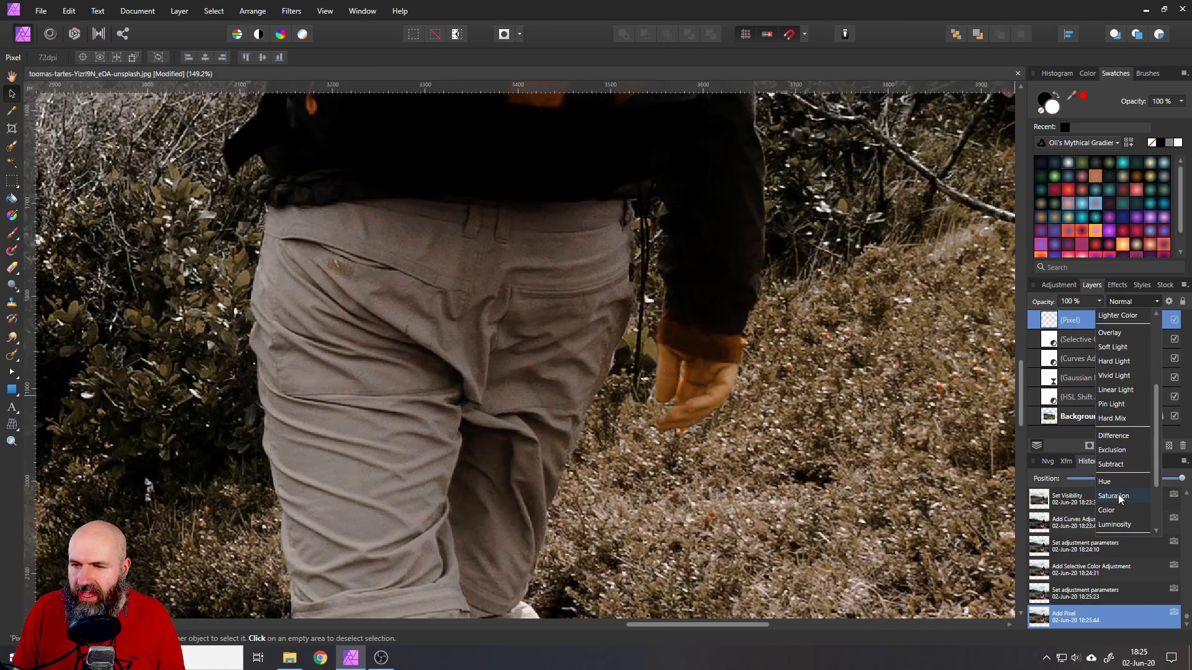
click(1119, 496)
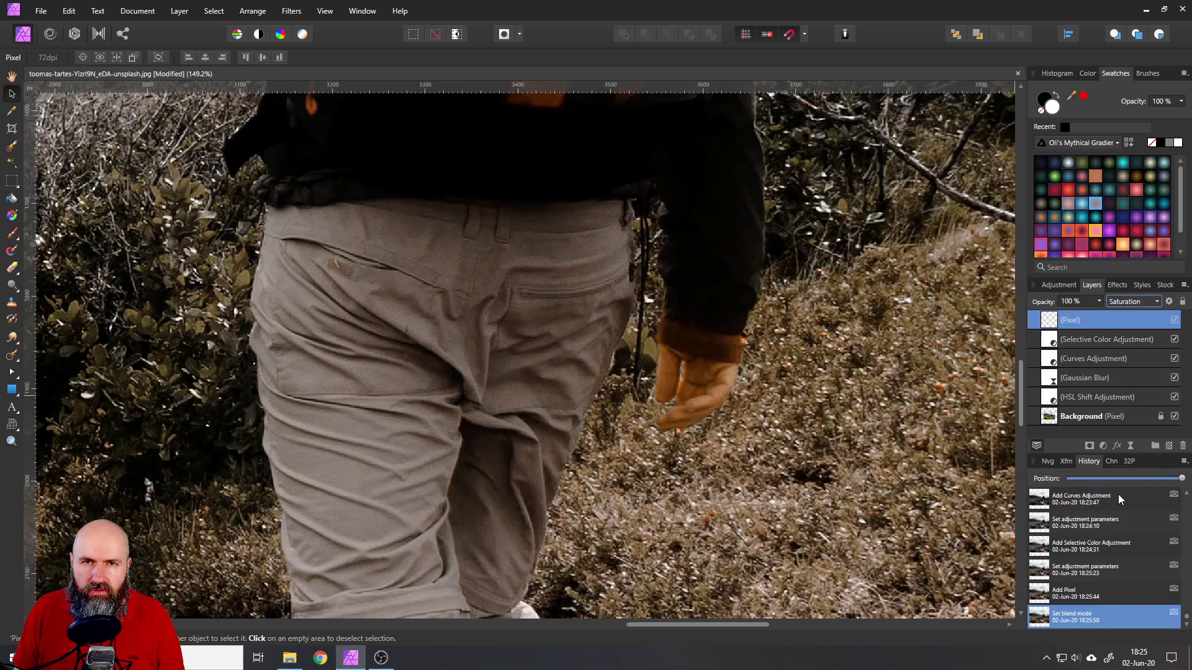
Step: With the Paint Brush at about 43 px width, paint over the hiker's hand on the Saturation layer
click(12, 234)
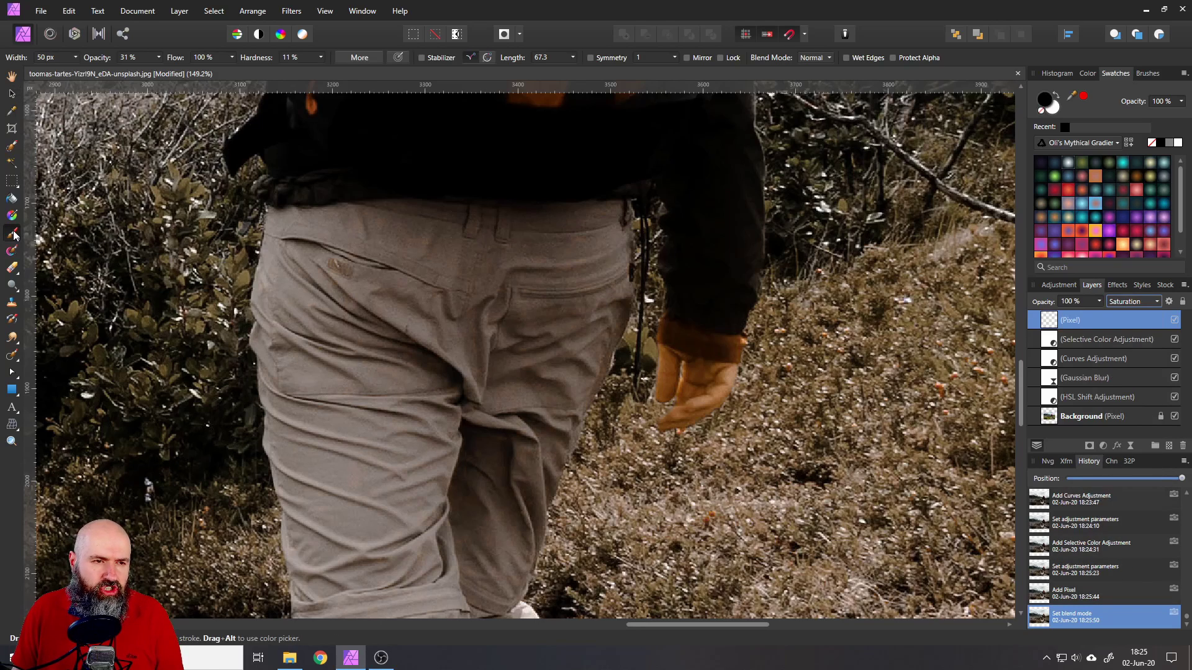
click(76, 58)
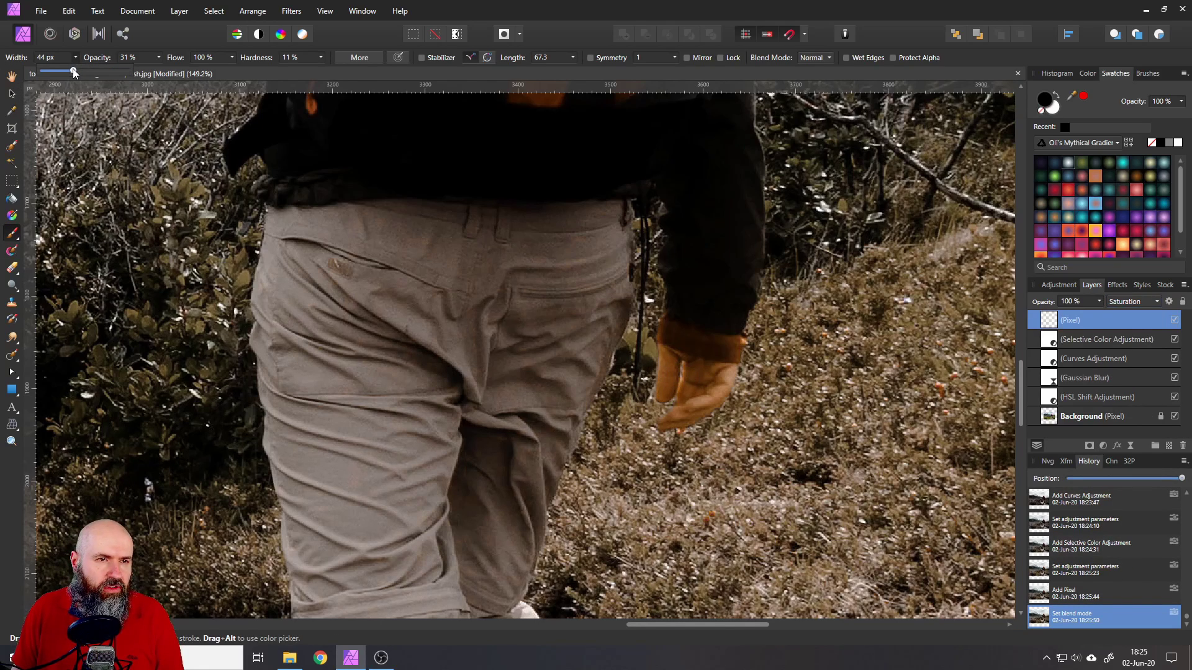
click(76, 58)
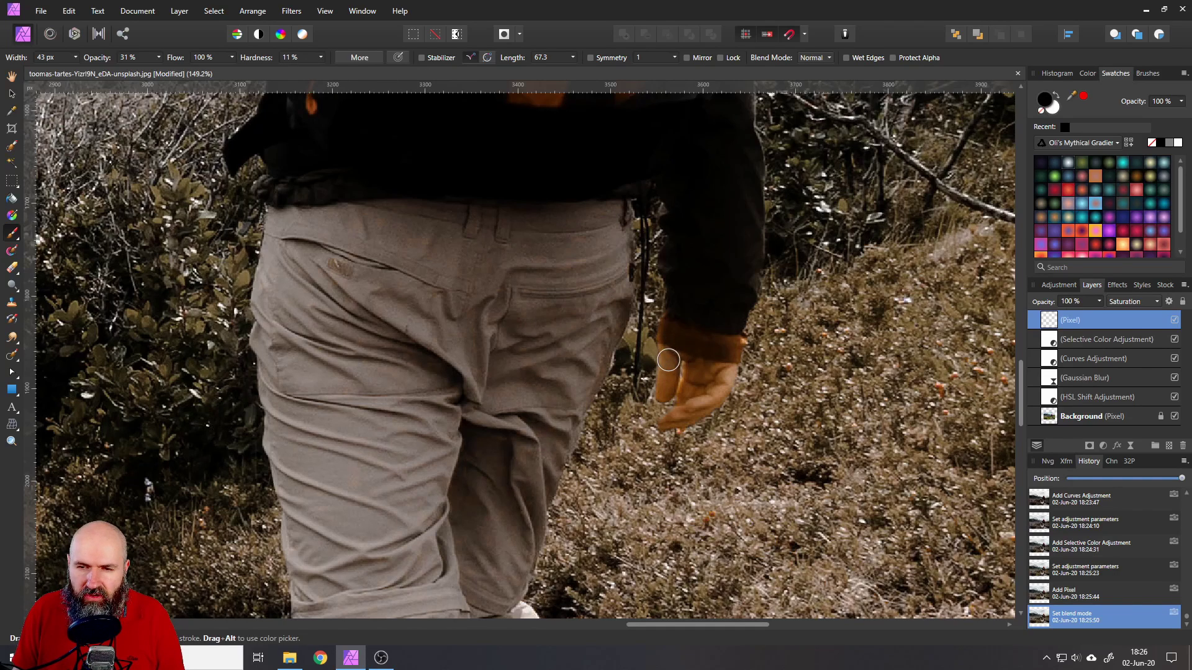
mouse_move(669, 361)
mouse_down()
mouse_move(661, 391)
mouse_move(667, 359)
mouse_move(726, 373)
mouse_move(689, 386)
mouse_move(688, 404)
mouse_move(691, 375)
mouse_move(689, 417)
mouse_move(668, 424)
mouse_move(722, 379)
mouse_move(702, 411)
mouse_move(719, 391)
mouse_move(665, 353)
mouse_move(665, 395)
mouse_move(673, 359)
mouse_move(694, 367)
mouse_move(668, 421)
mouse_move(723, 372)
mouse_move(667, 356)
mouse_up()
Step: Set the painted Saturation layer's opacity to 59% and zoom to fit the whole photo
click(11, 93)
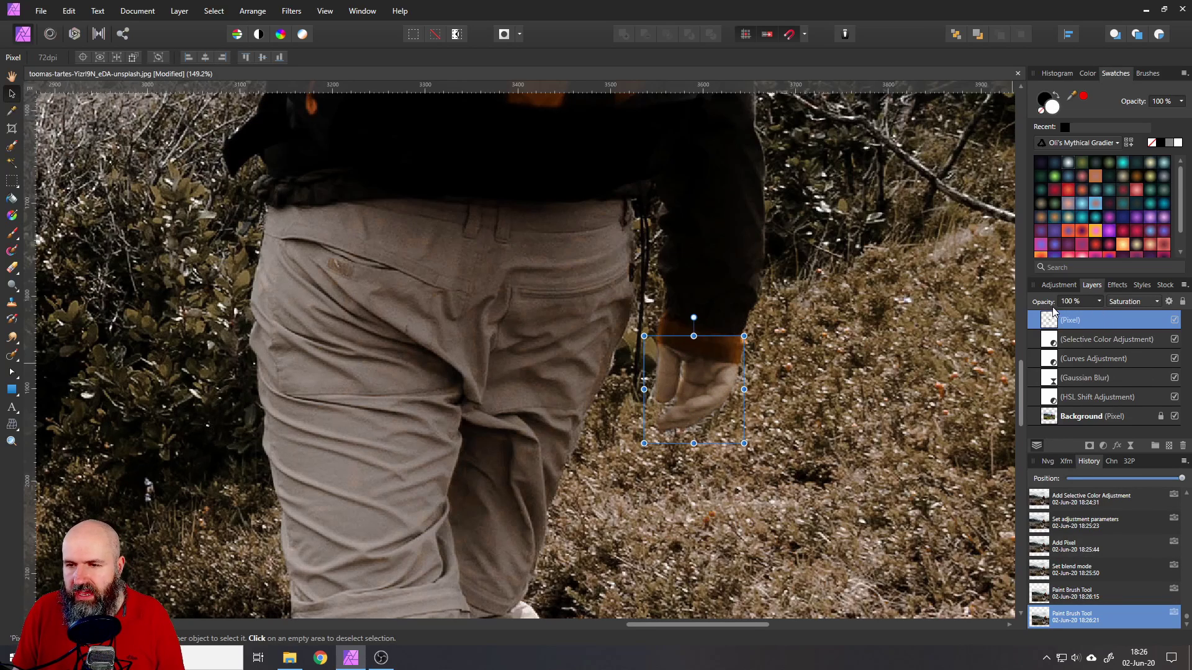
click(1099, 301)
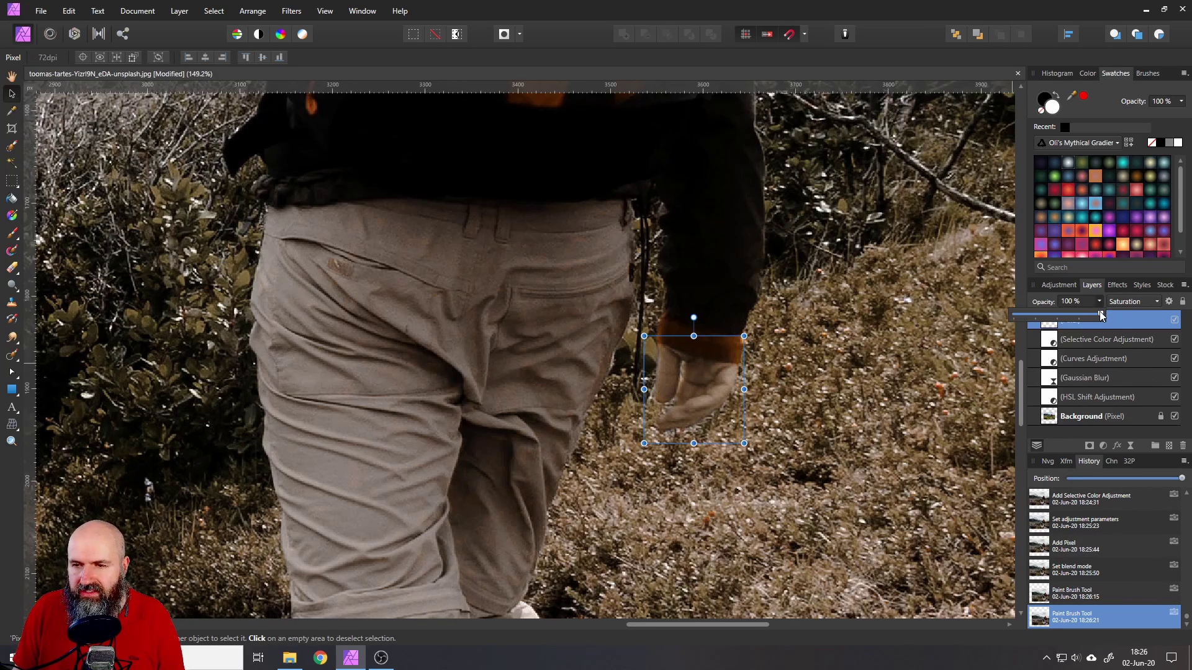
drag(1101, 315, 998, 320)
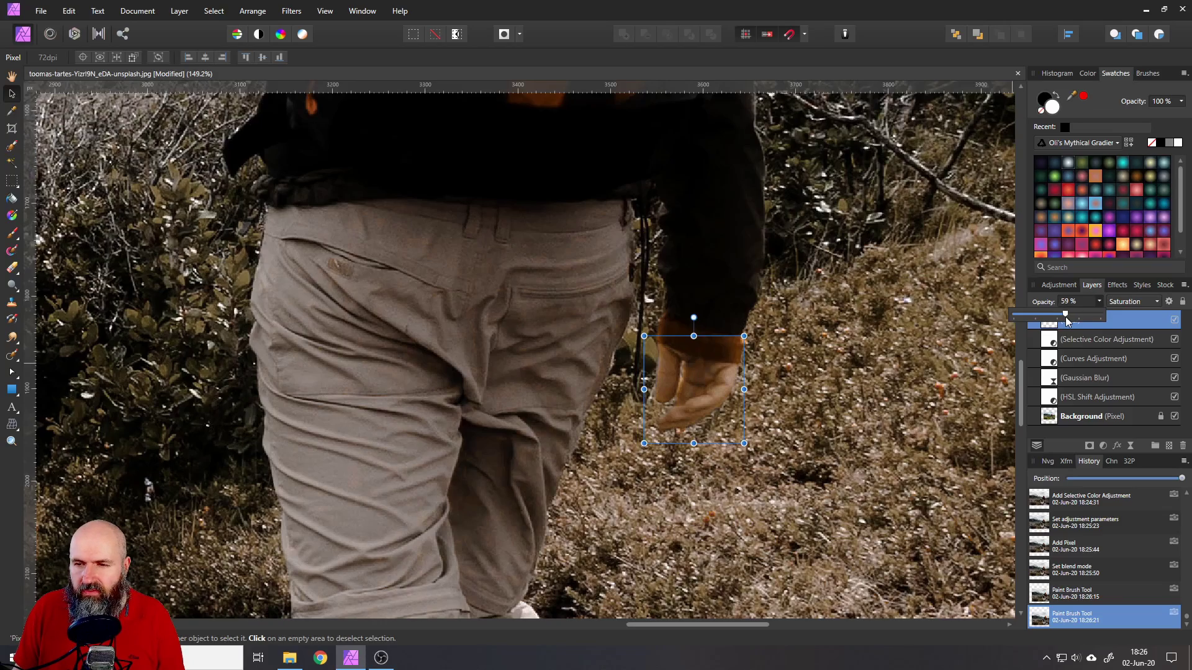
drag(1065, 317, 1065, 316)
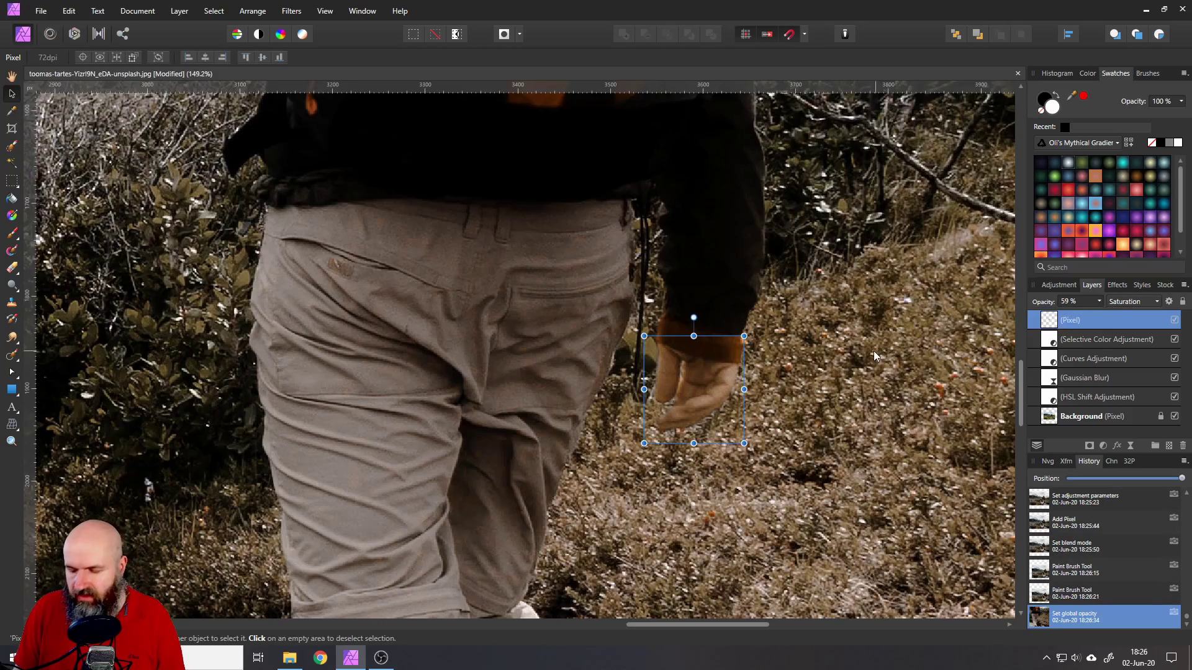
key(ctrl+0)
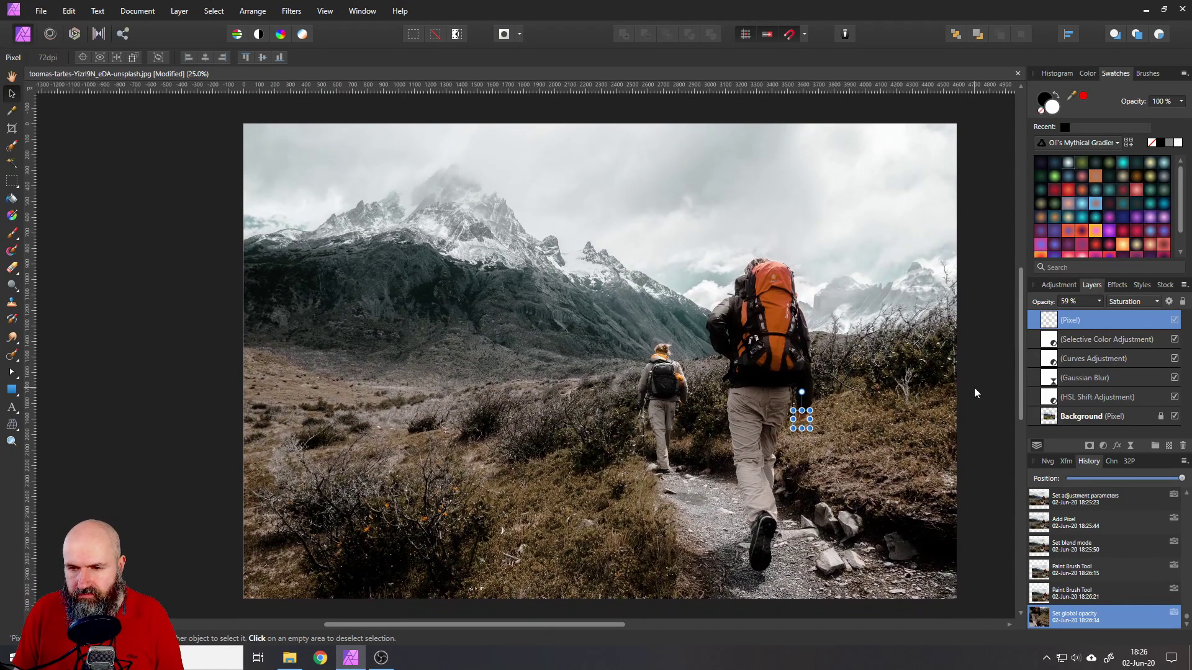
click(975, 387)
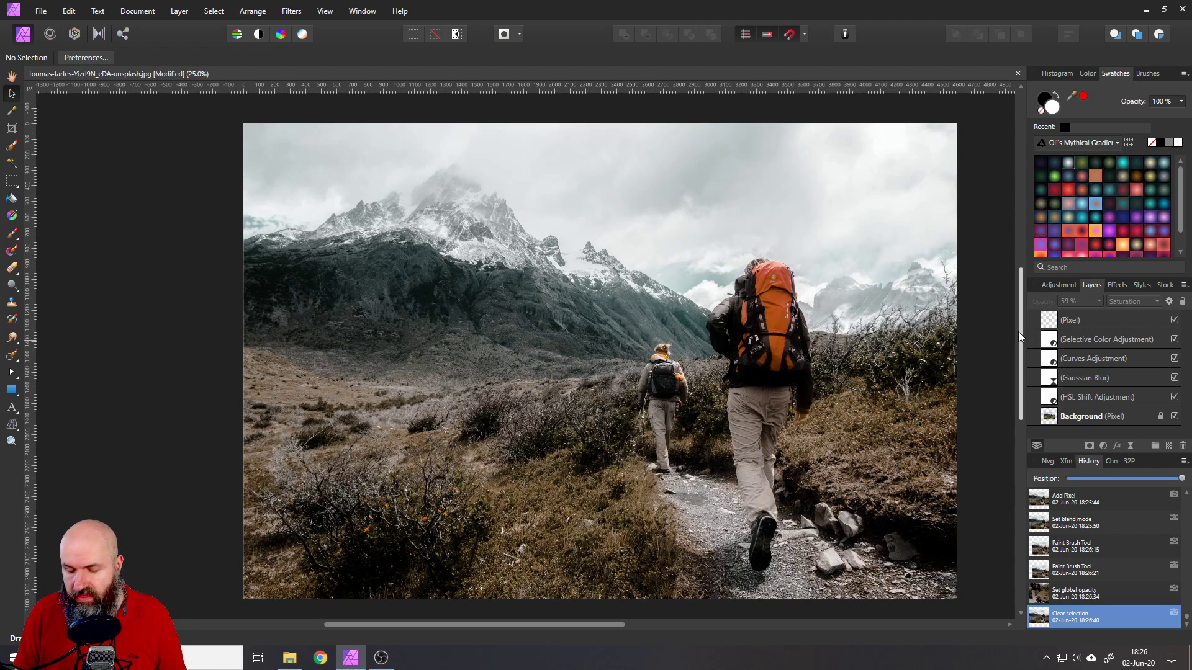
scroll(1017, 332, right, 2)
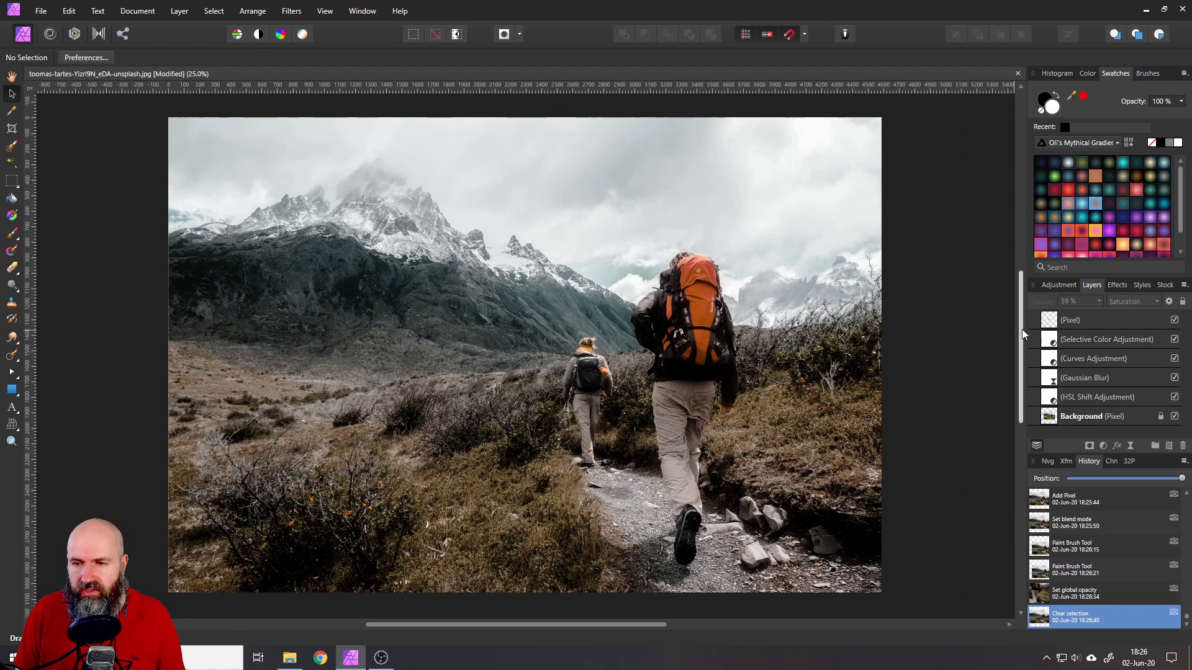
Step: Place the bells photo onto the canvas using File > Place
click(42, 13)
click(55, 266)
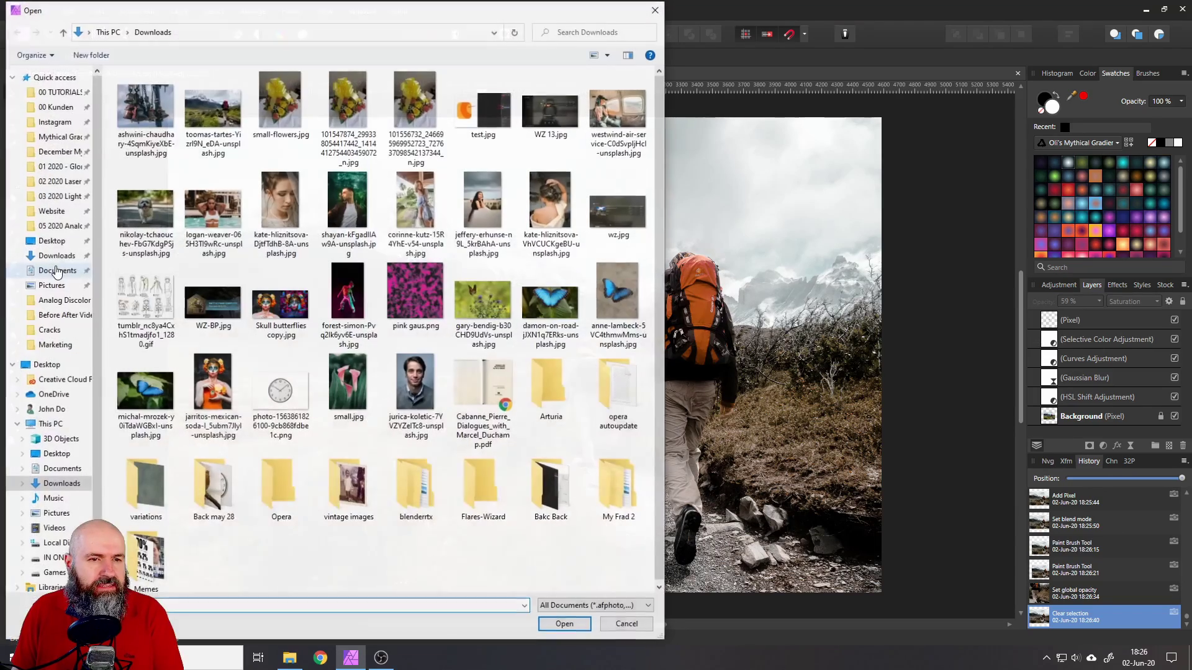
click(144, 119)
double_click(134, 111)
click(407, 334)
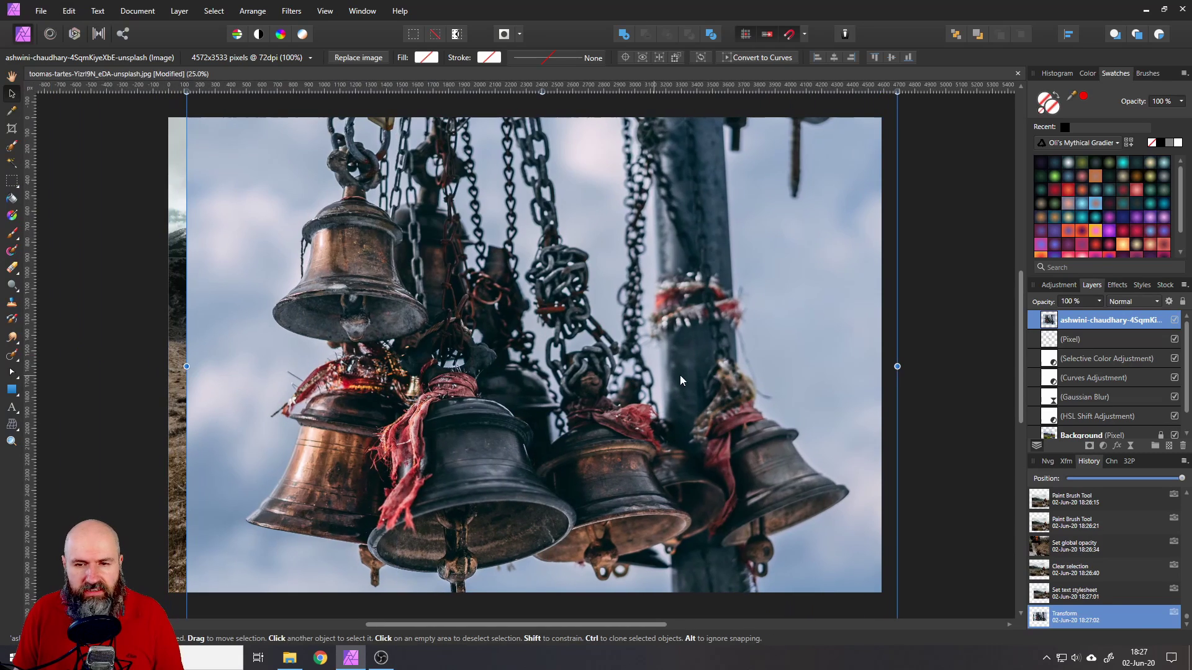
Step: Scale the bells photo to cover the canvas and move its layer beneath the adjustment layers
scroll(695, 380, down, 2)
drag(815, 212, 854, 168)
drag(776, 263, 741, 273)
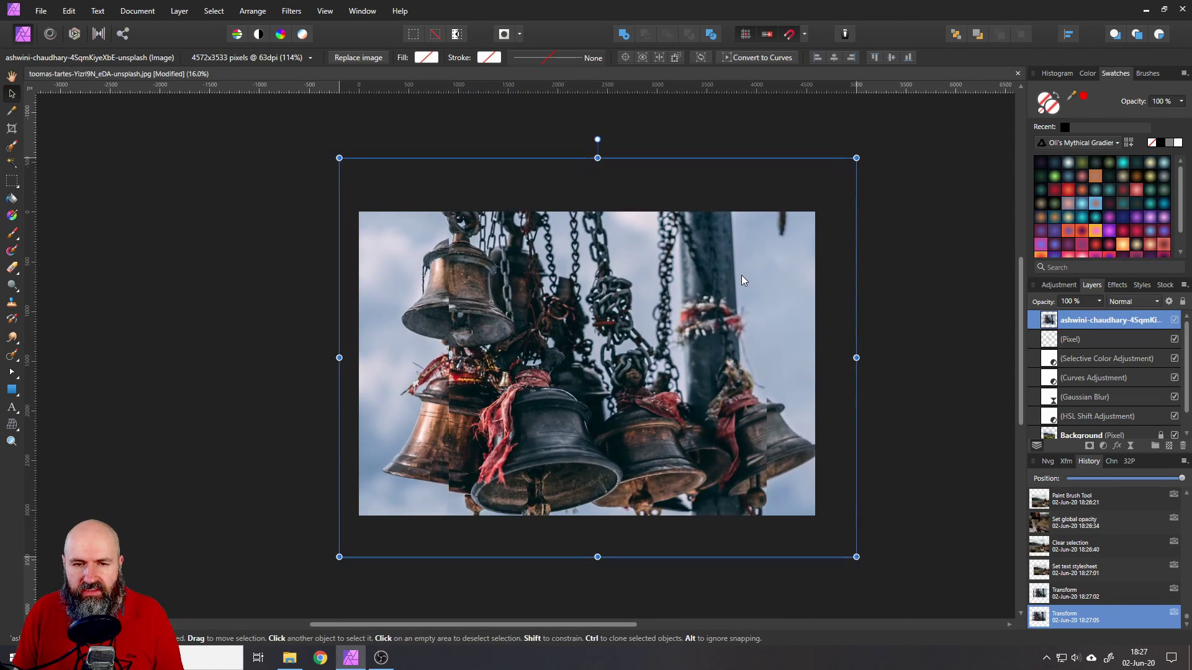
scroll(739, 270, up, 2)
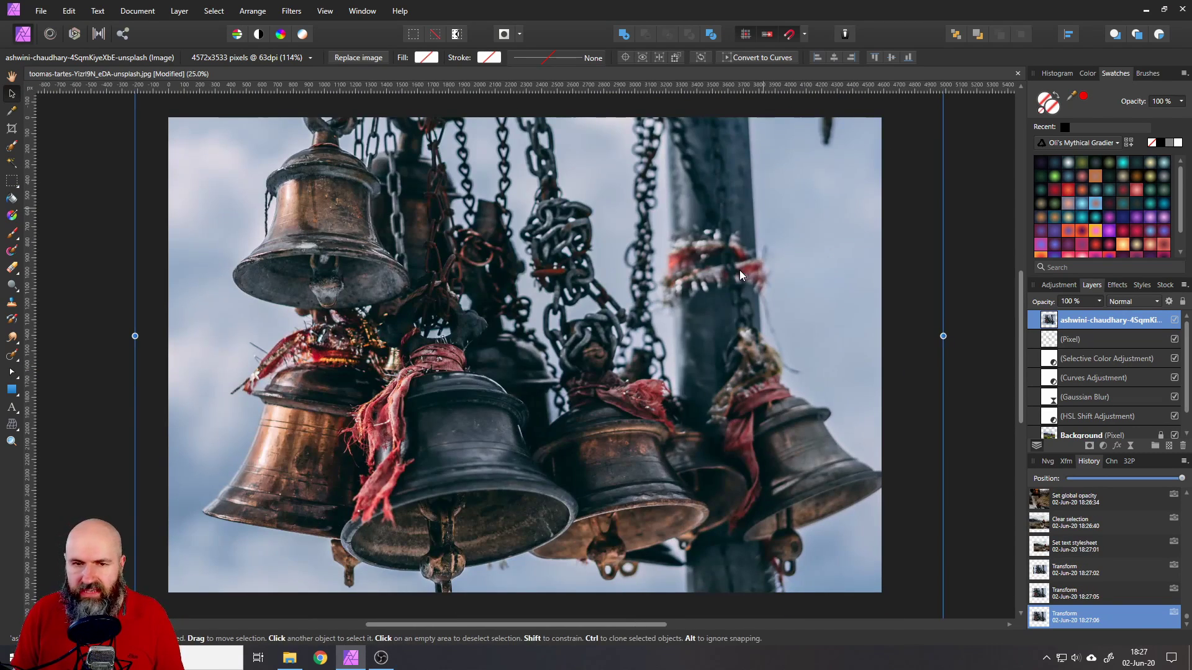
drag(1049, 320, 1057, 429)
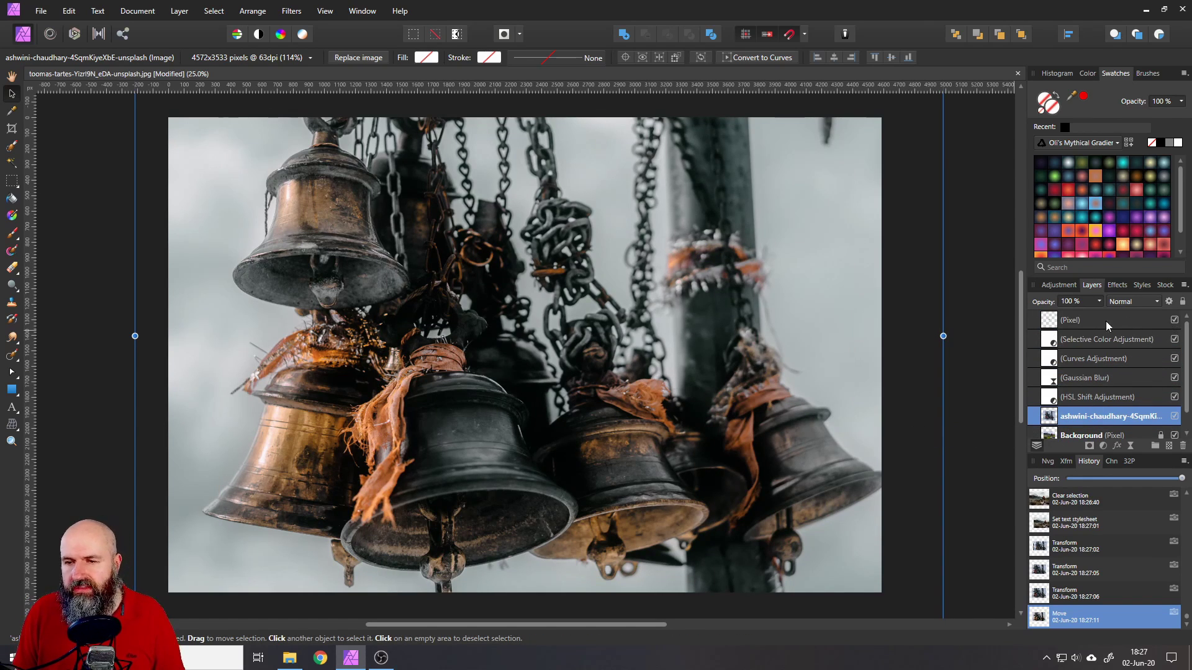
Step: Hide the Pixel layer holding the hand-painted Saturation paint
click(1173, 320)
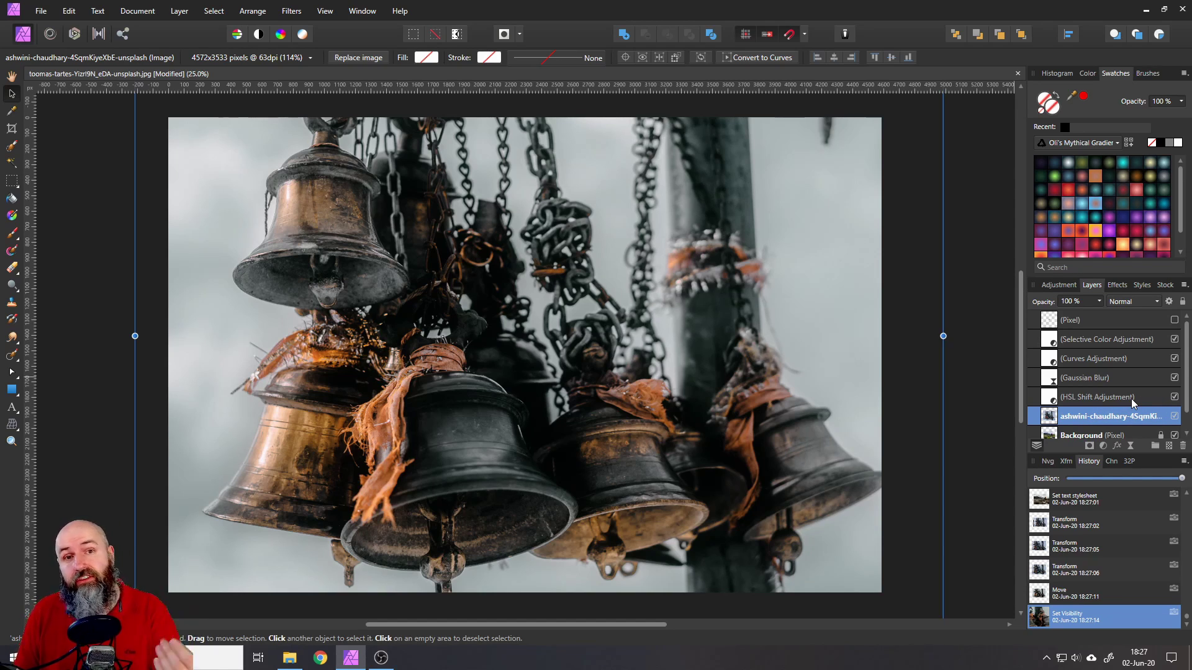
double_click(1049, 398)
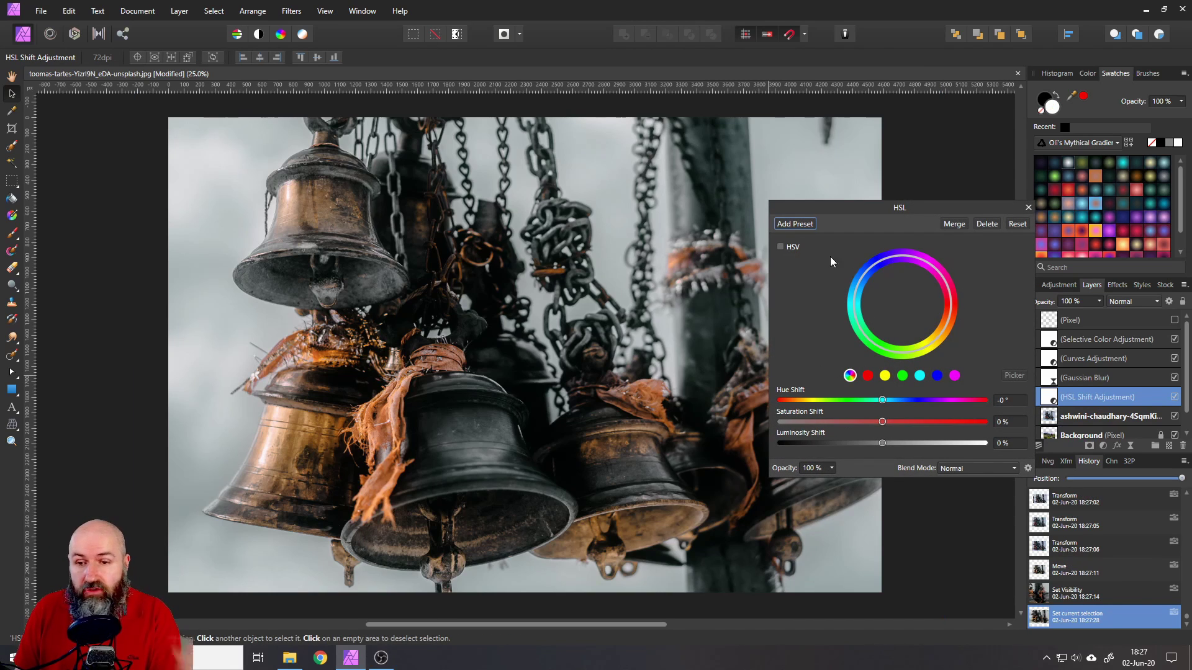
click(1030, 209)
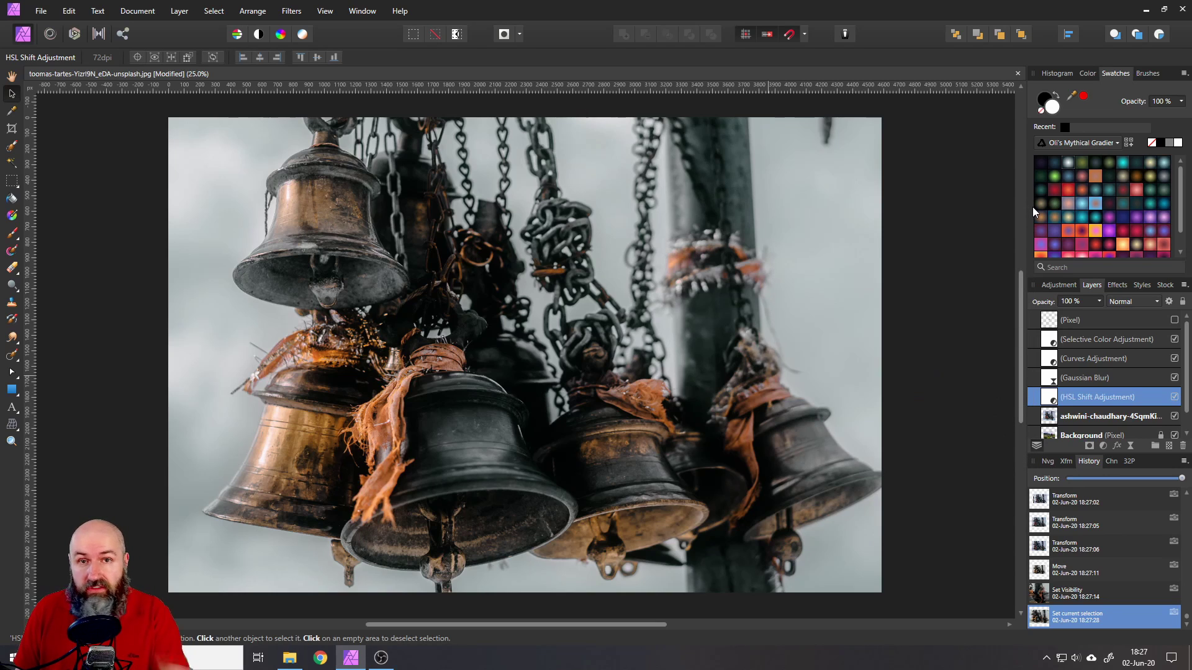